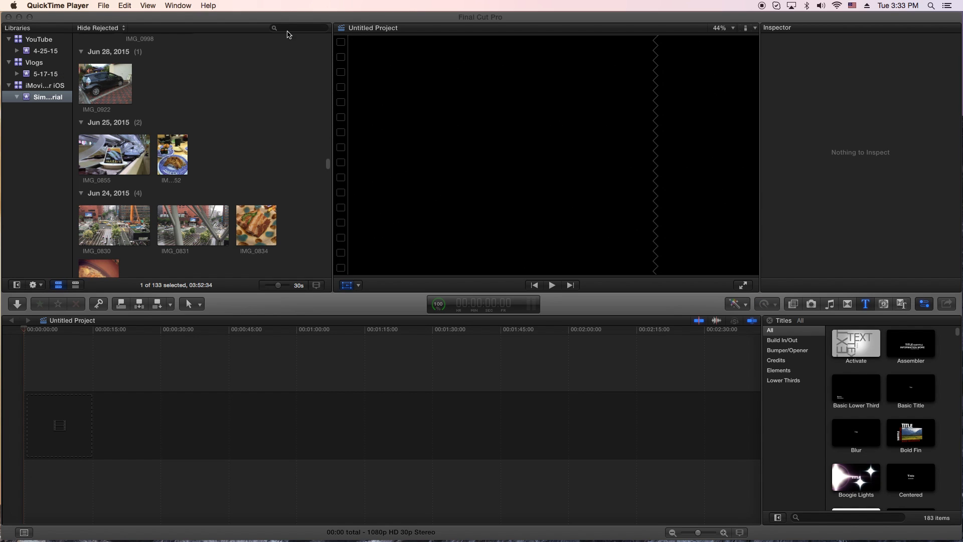
Step: Bring Final Cut Pro to the front and preview a clip from the event
click(276, 18)
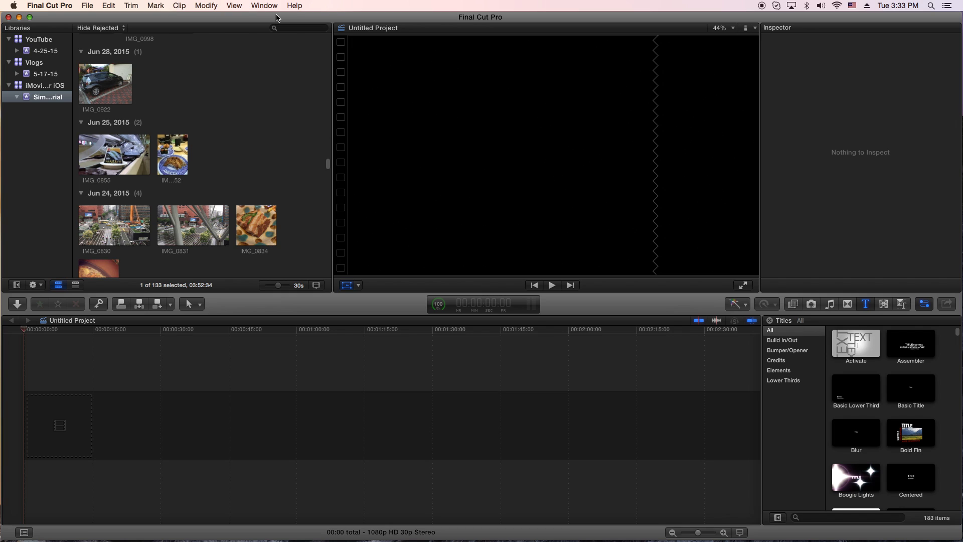
click(358, 286)
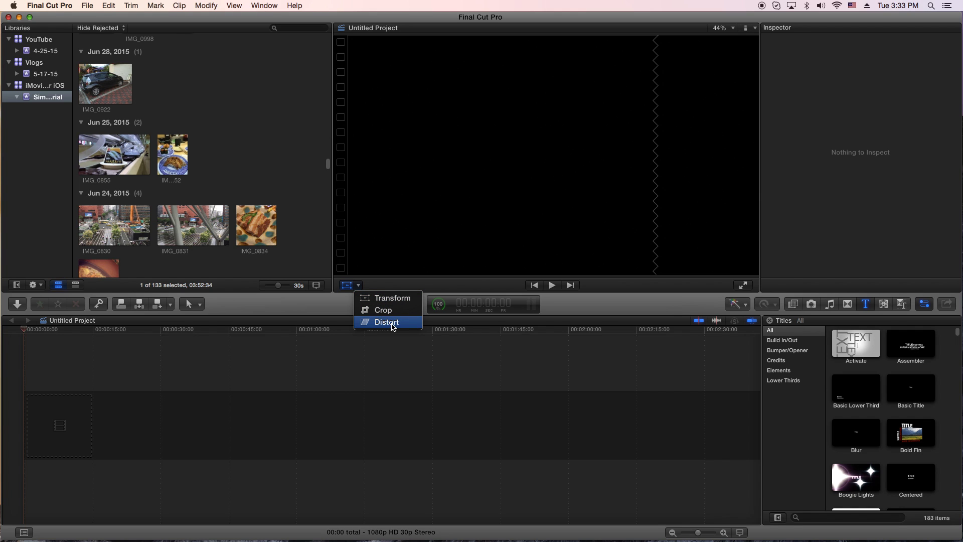
click(331, 308)
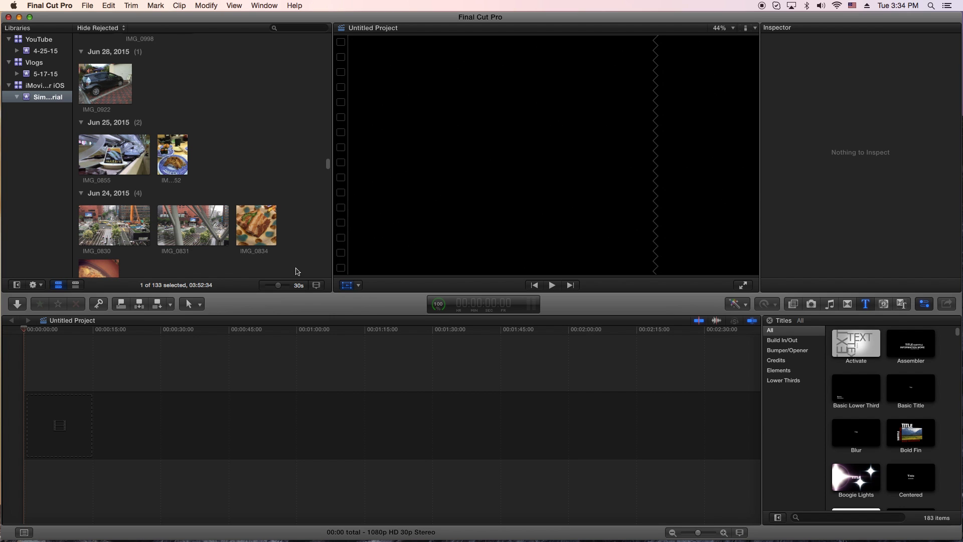
click(256, 226)
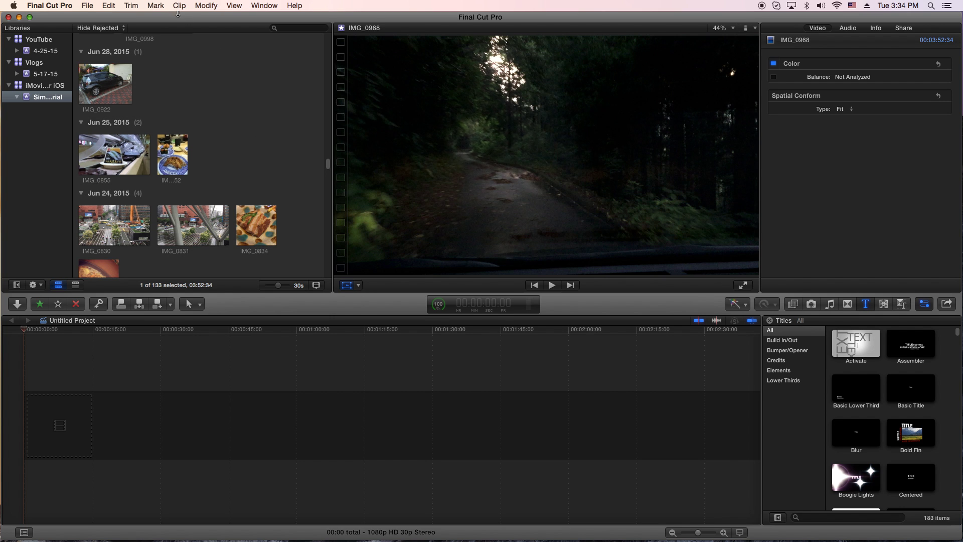
Step: Import IMG_1061.JPG from the Desktop into the existing Simple Editing Tutorial event
click(17, 304)
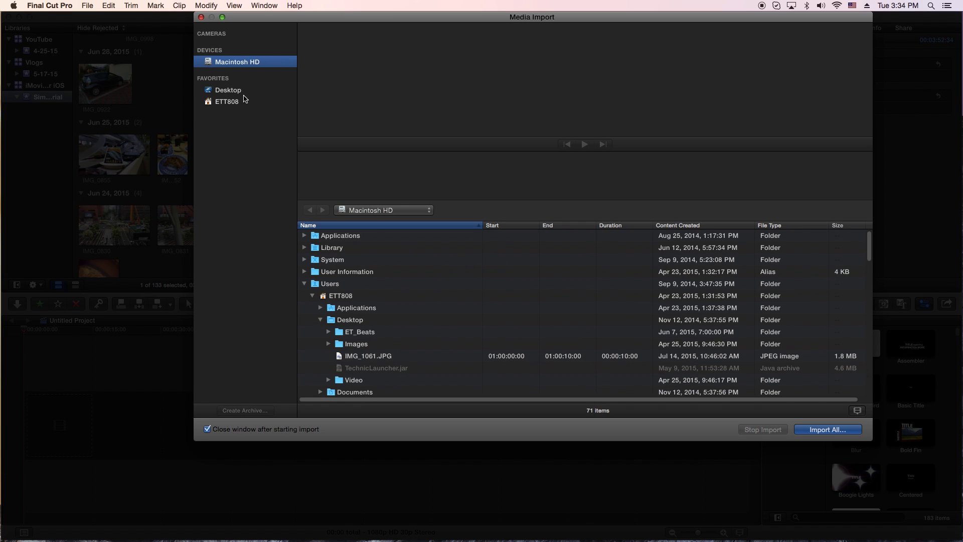
click(236, 91)
click(354, 262)
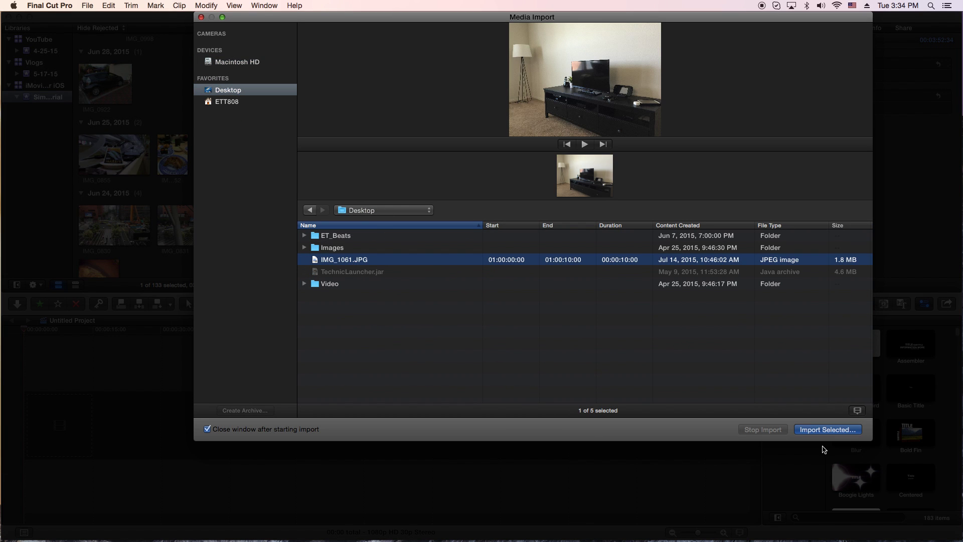
click(843, 431)
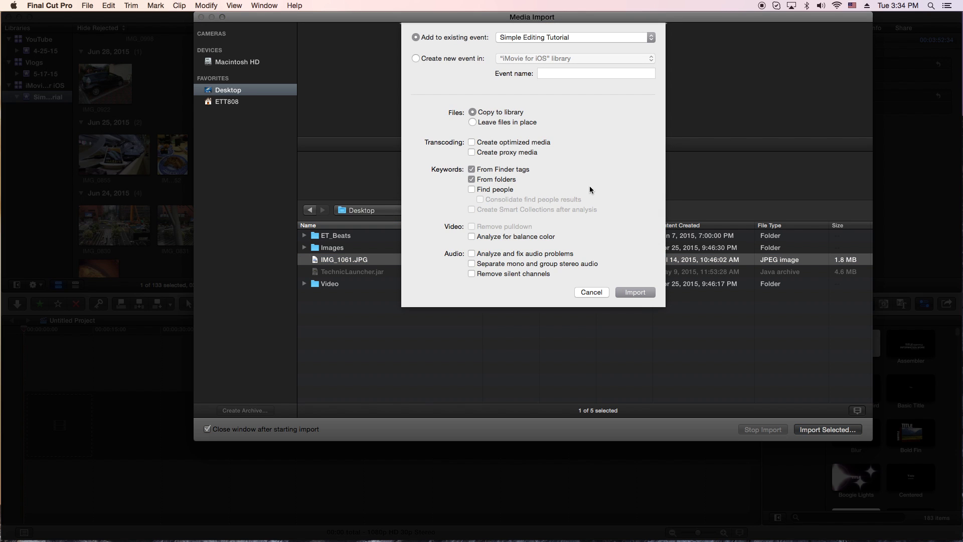
click(636, 292)
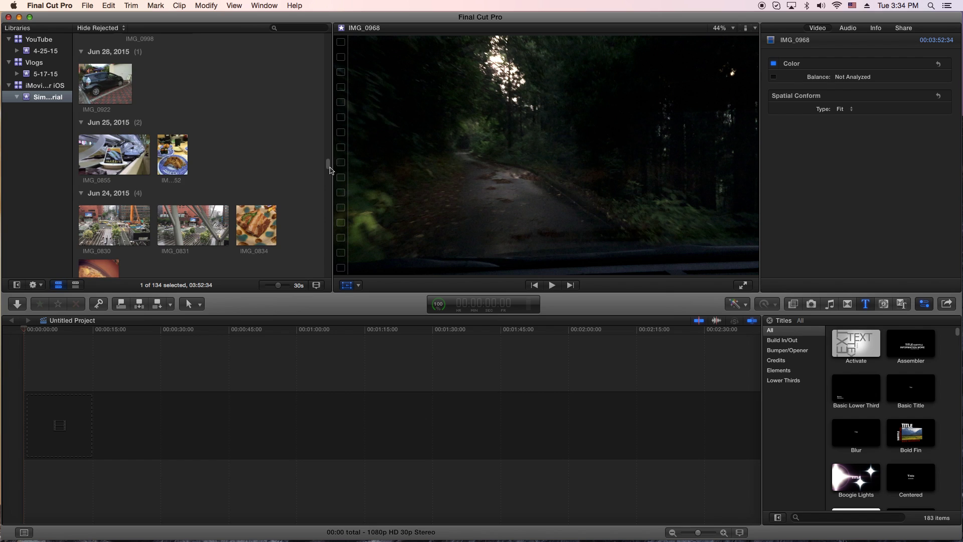
Step: Select the IMG_1061 photo in the browser and add it to the project timeline
drag(331, 171, 304, 54)
click(253, 159)
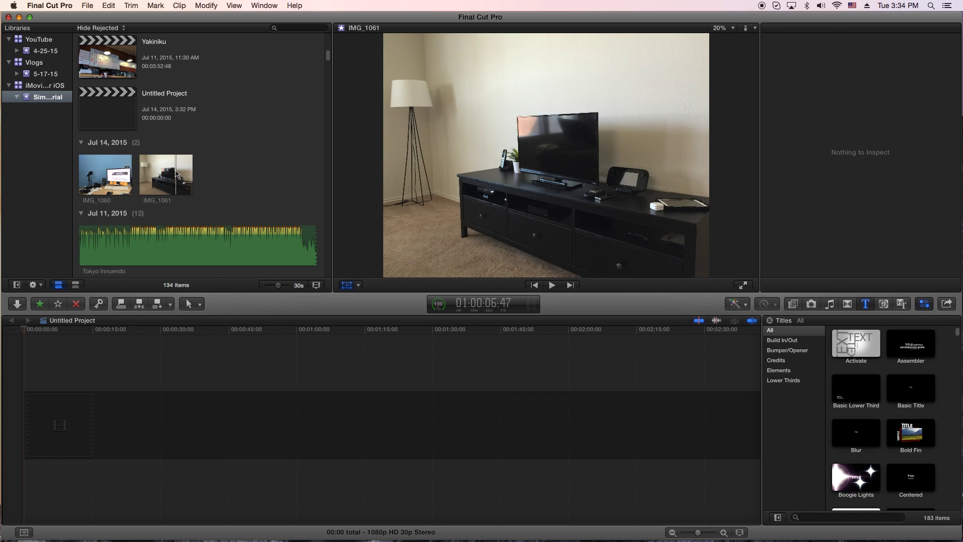
click(166, 173)
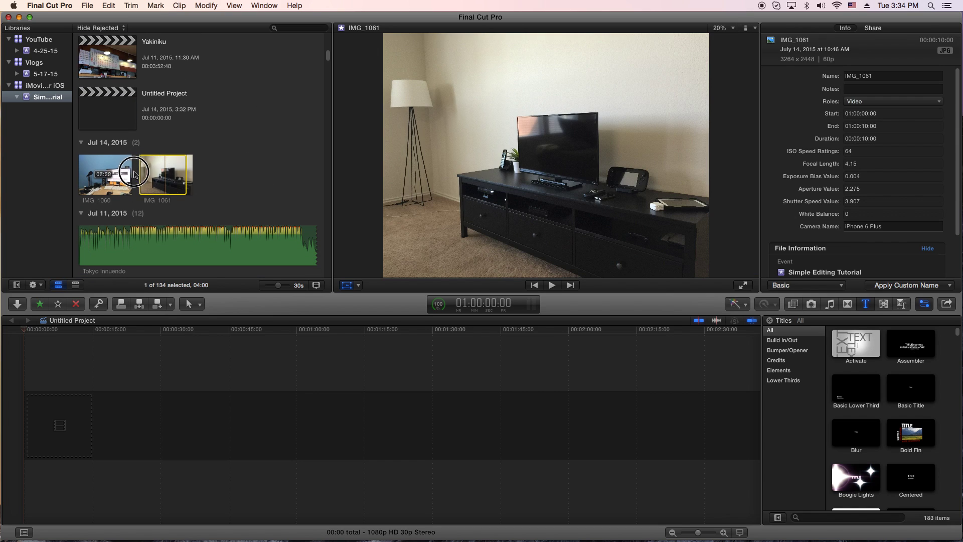
drag(142, 175, 676, 419)
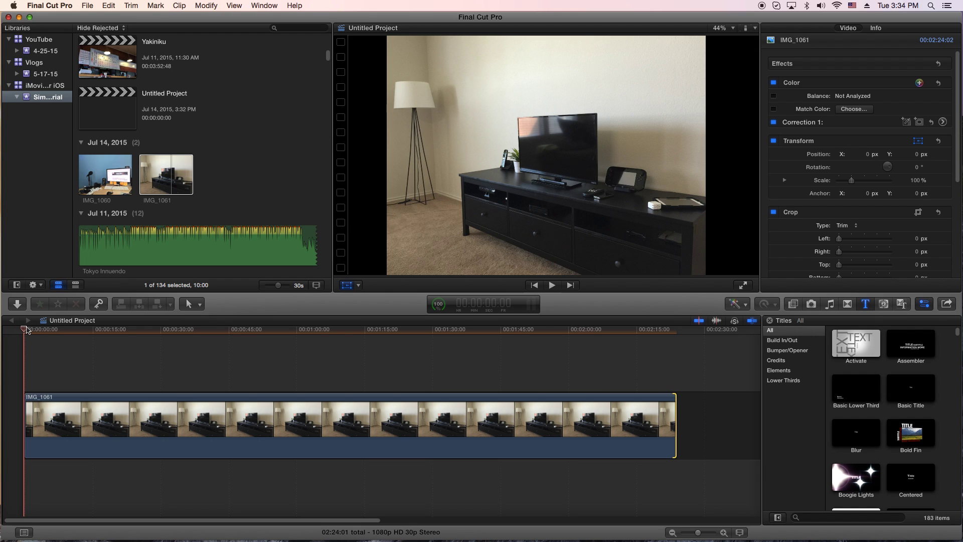
Step: Scrub through the timeline preview, then select the sushi clip IMG_0855 in the browser
drag(27, 329, 426, 330)
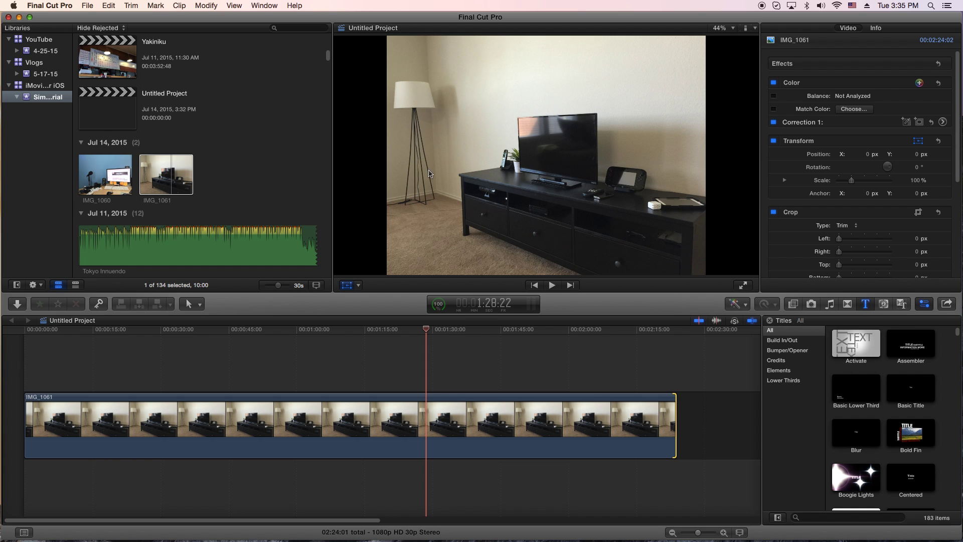
drag(328, 65, 342, 166)
click(129, 112)
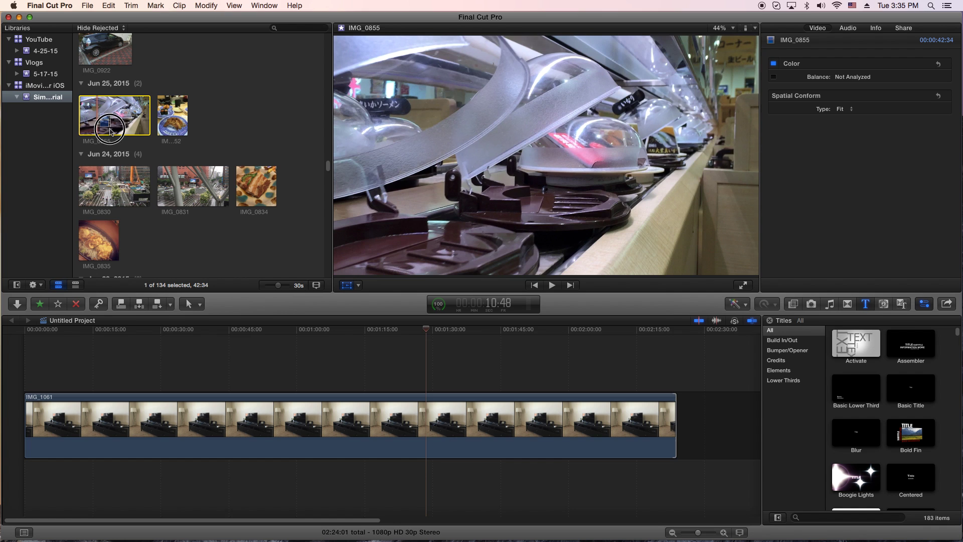
Step: Connect the 42:17 sushi clip IMG_0855 above IMG_1061 and scrub back toward the start
drag(99, 114, 56, 356)
click(301, 329)
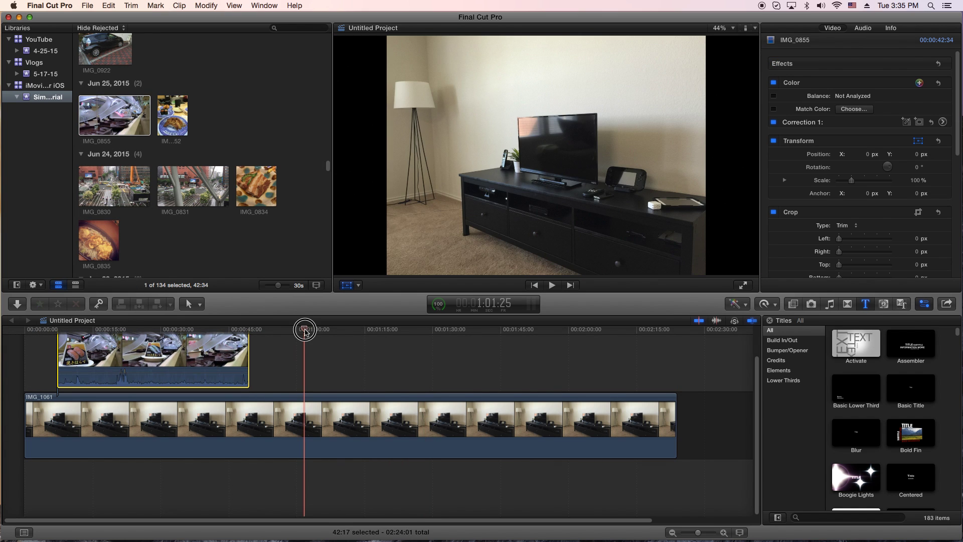
click(173, 331)
drag(172, 331, 277, 354)
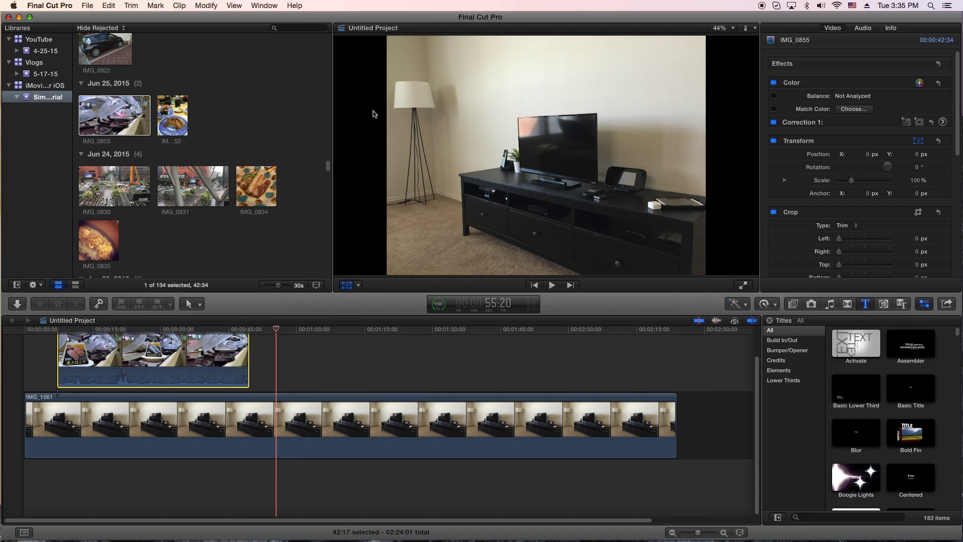
Step: Scale the IMG_1061 living-room photo up to about 135% to fill the frame
click(387, 410)
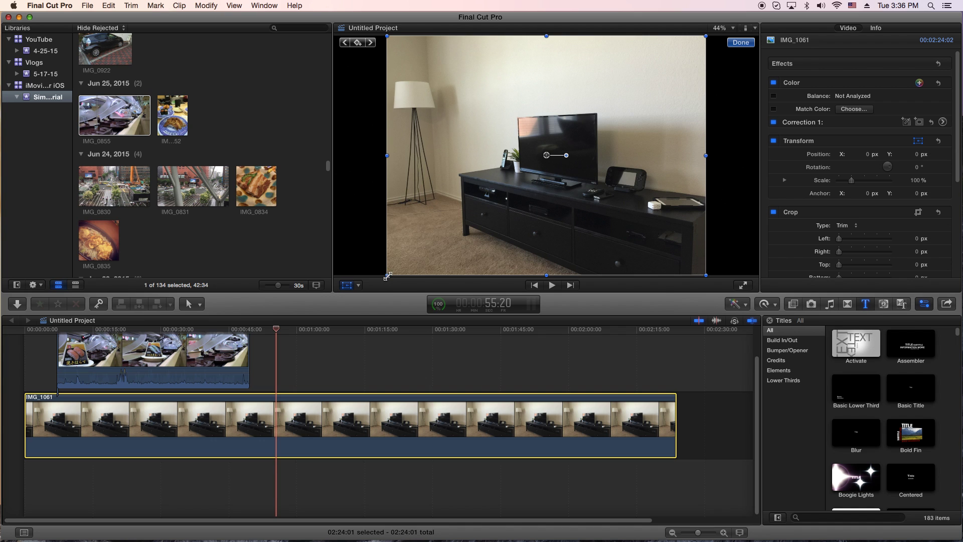
drag(388, 276, 329, 304)
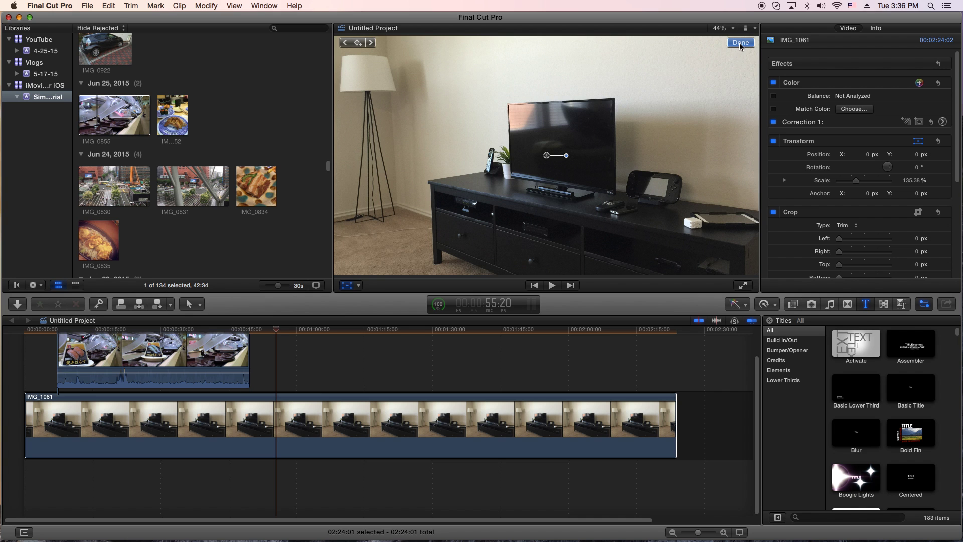
click(741, 43)
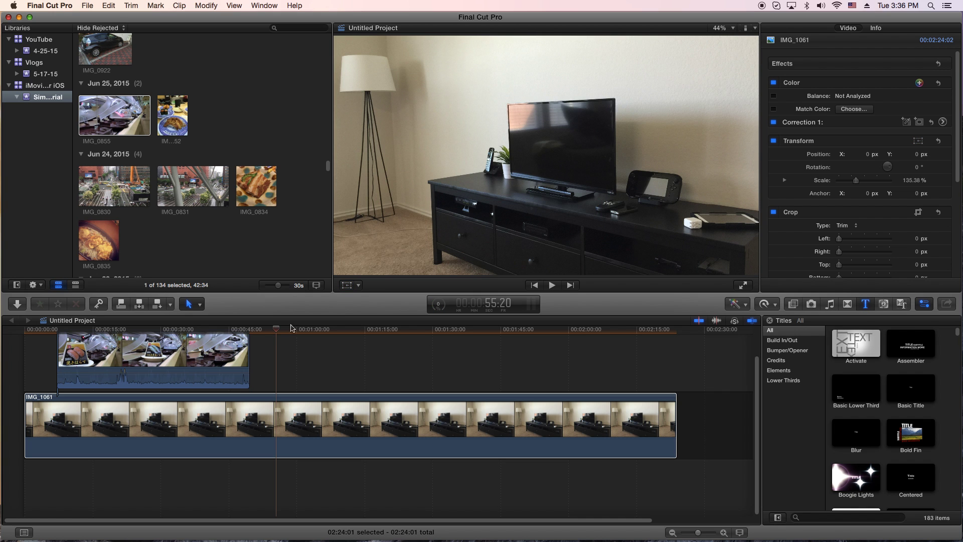
Step: Switch to Transform and shrink the sushi clip IMG_0855 to 99.27% scale
drag(236, 335, 168, 340)
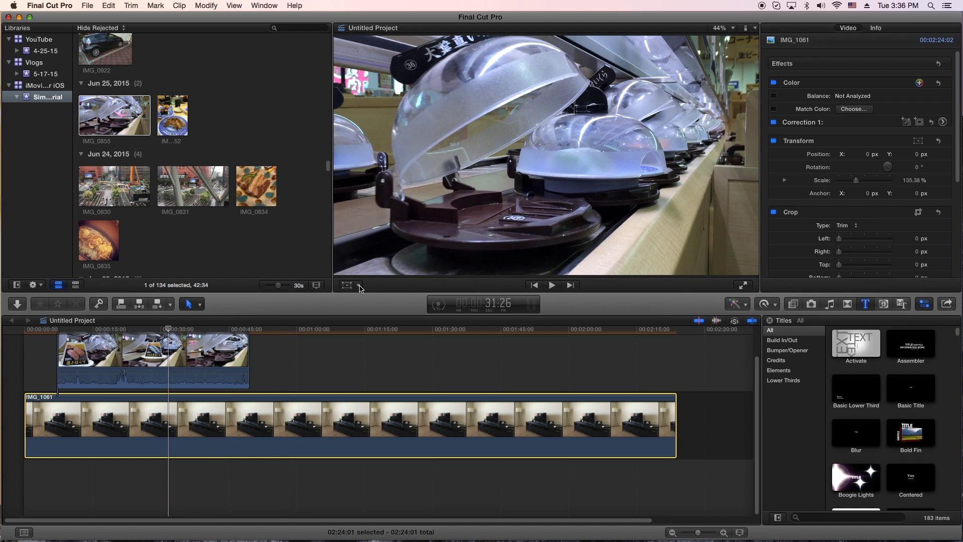
click(359, 285)
click(378, 299)
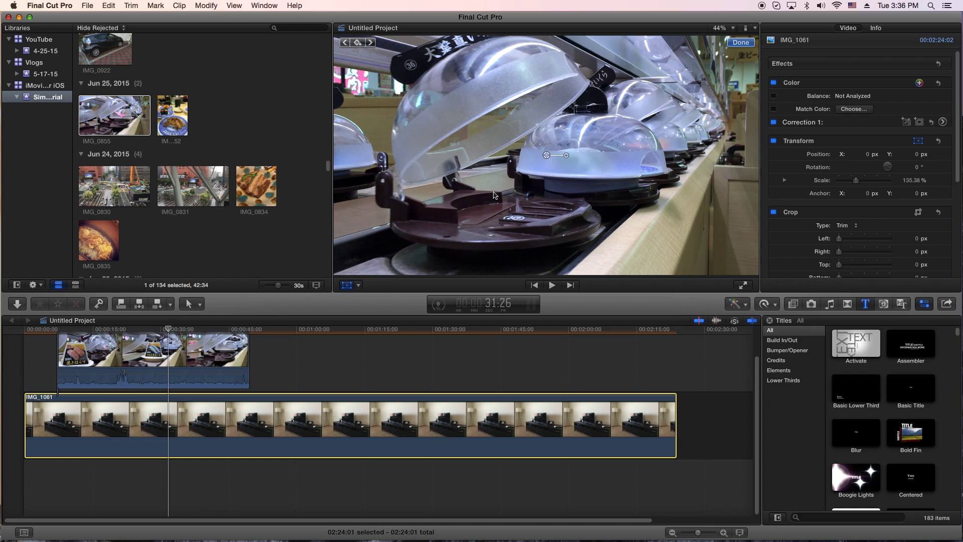
click(184, 351)
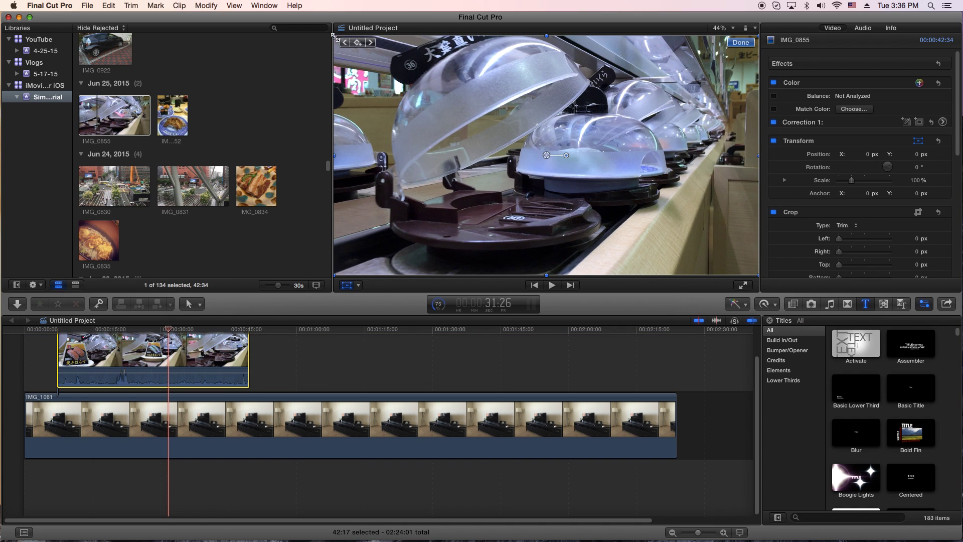
mouse_move(334, 36)
mouse_down()
mouse_move(392, 62)
mouse_move(336, 37)
mouse_up()
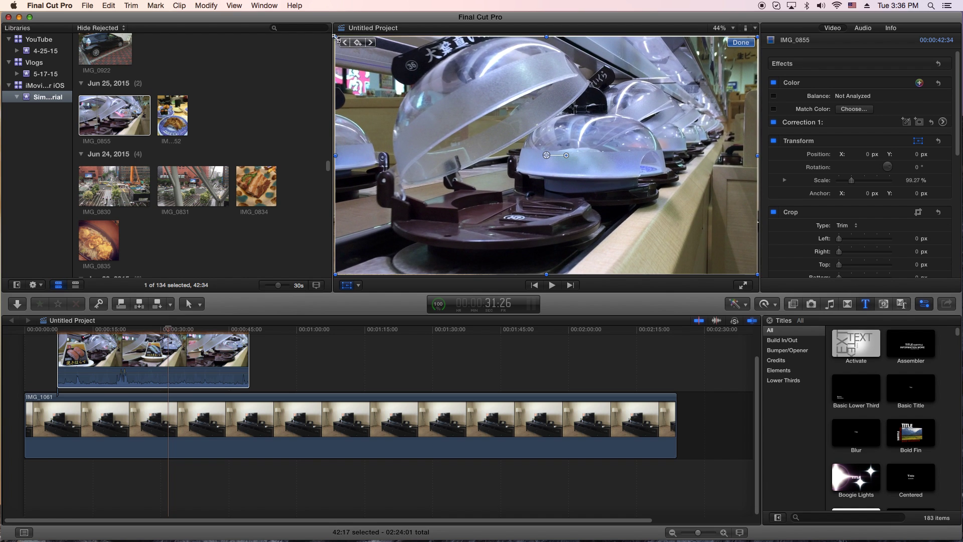
Step: In Distort mode, drag the sushi clip's four corners onto the TV screen's corners
click(358, 286)
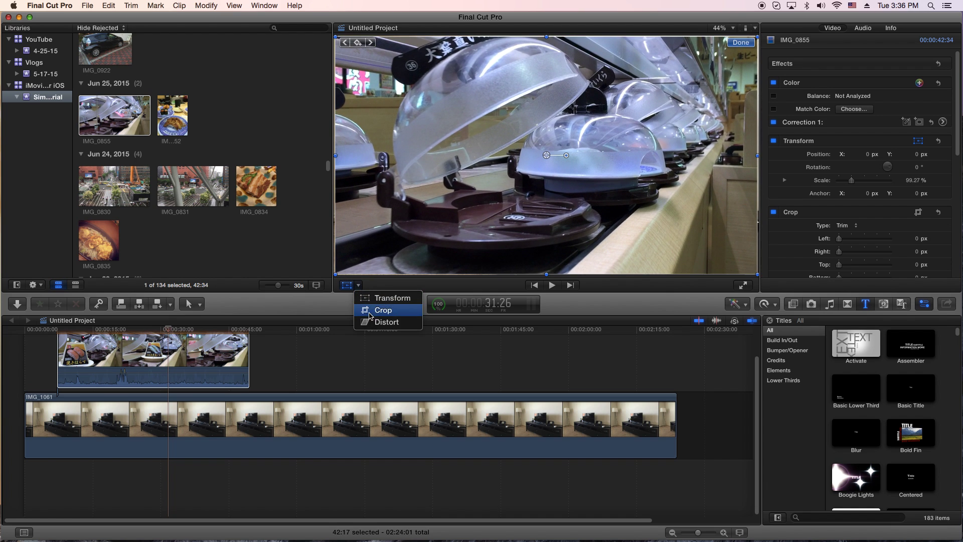
click(384, 323)
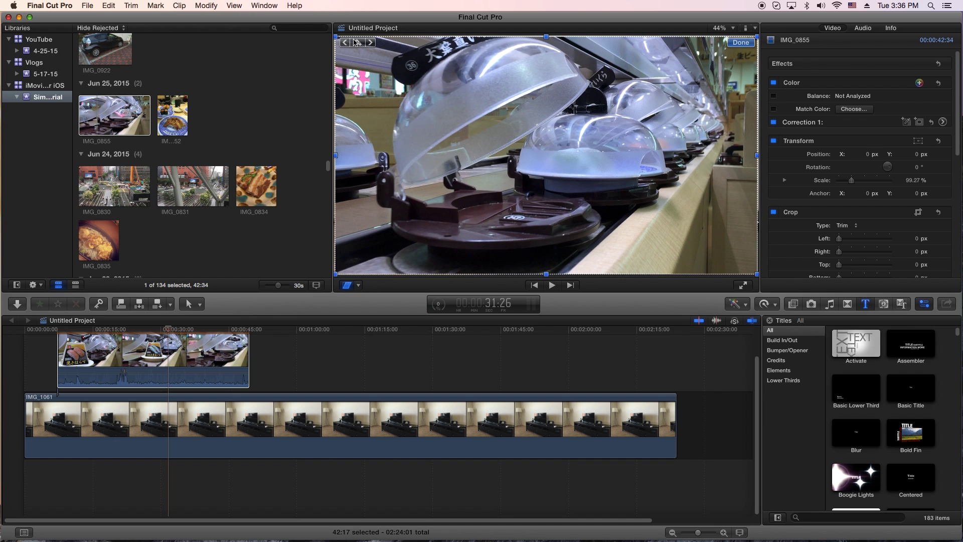
drag(341, 40, 510, 109)
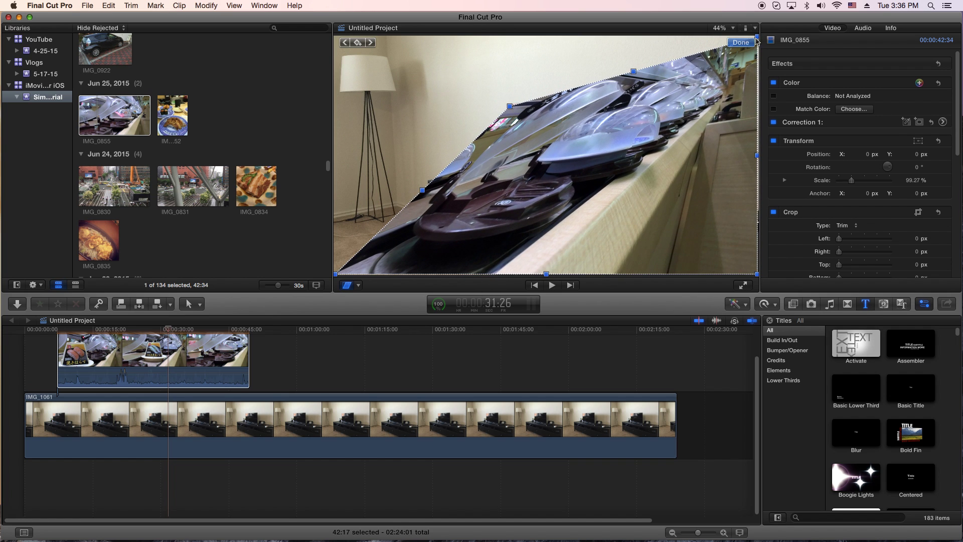
drag(757, 38, 613, 103)
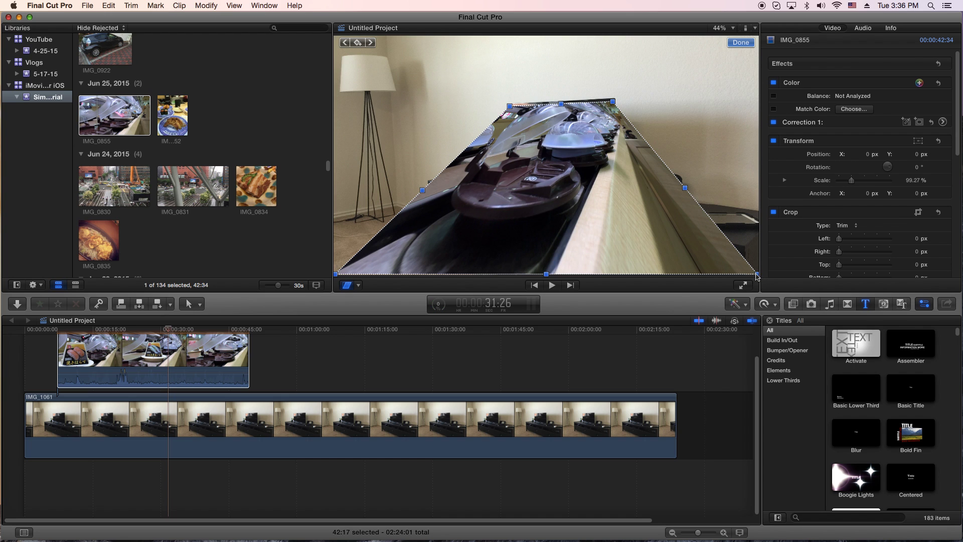
drag(758, 275, 613, 189)
drag(338, 275, 512, 174)
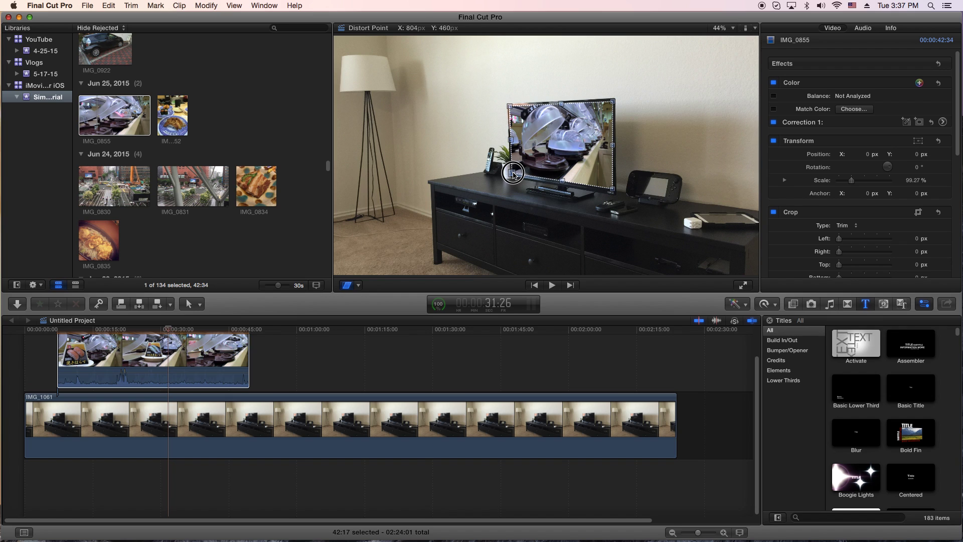
Step: Fine-tune the sushi clip's bottom-right and top-right corners to fit the TV exactly
drag(513, 174, 513, 174)
drag(611, 188, 611, 190)
drag(616, 103, 612, 104)
drag(613, 191, 611, 191)
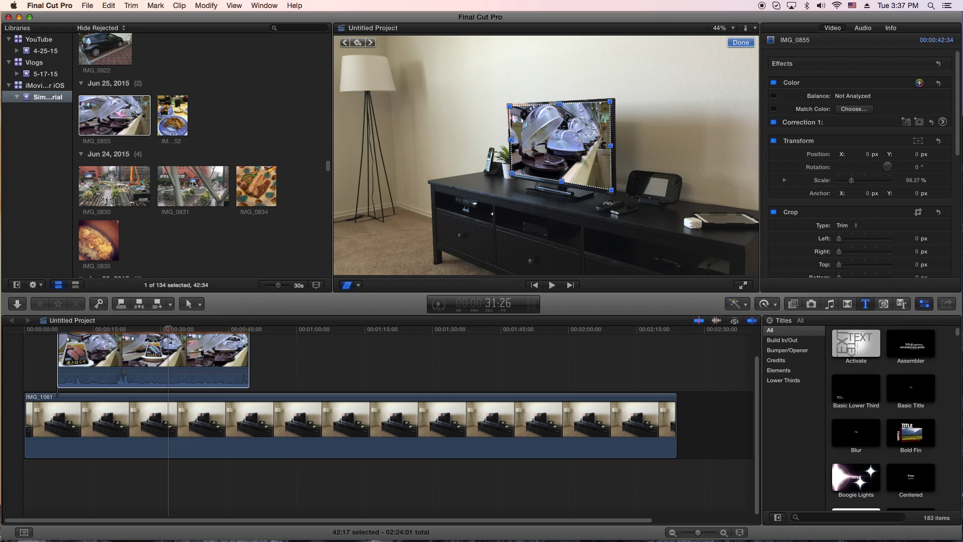
Step: Shorten the timeline clip height and connect IMG_0830 above the other clips
click(115, 115)
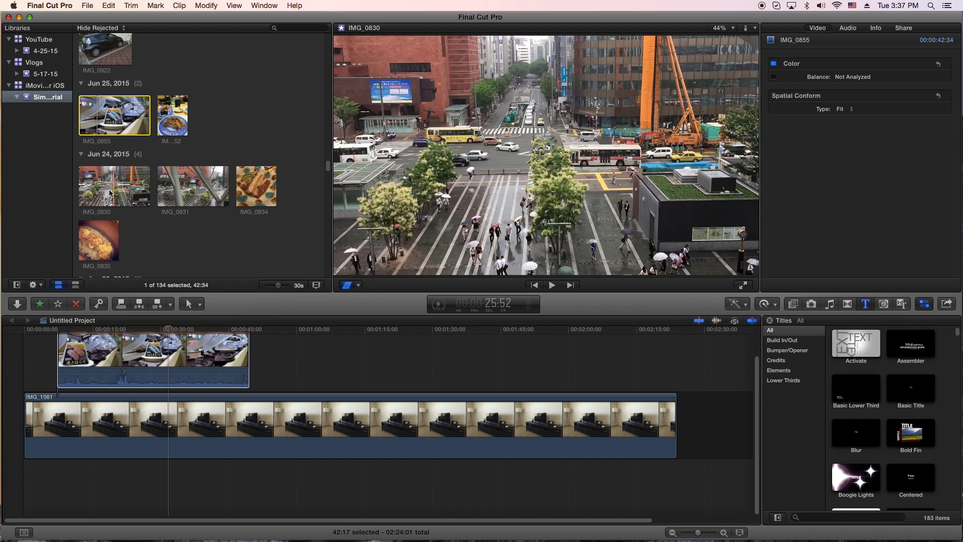
click(105, 188)
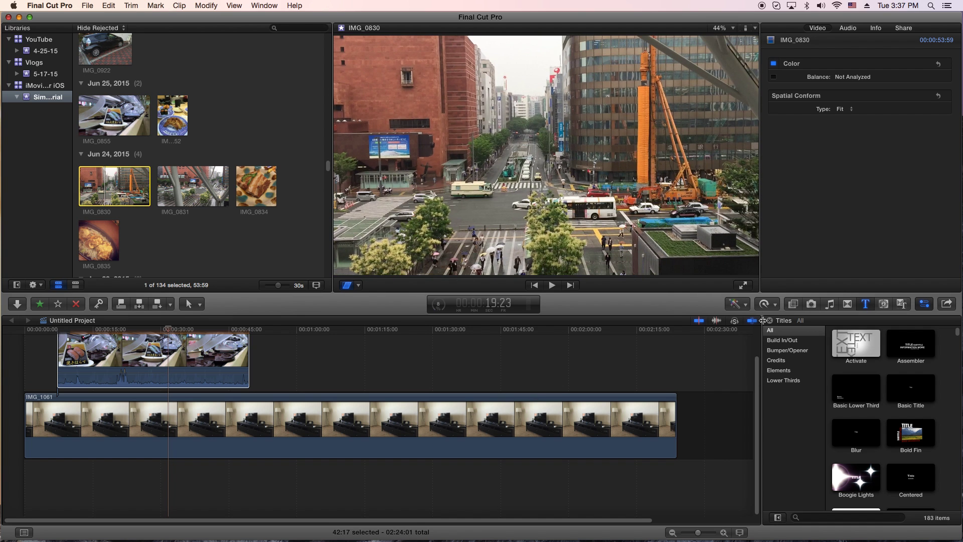
click(739, 532)
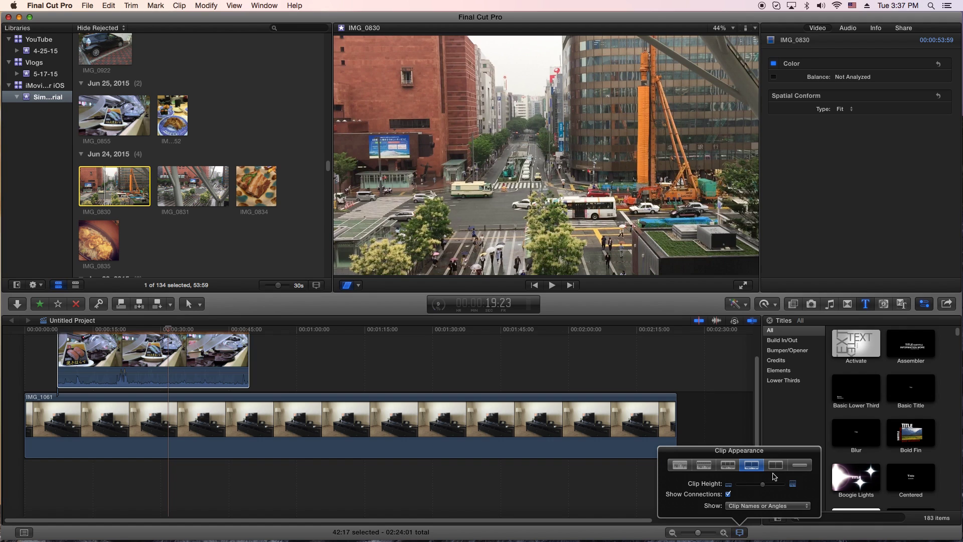
drag(763, 484, 749, 486)
click(736, 393)
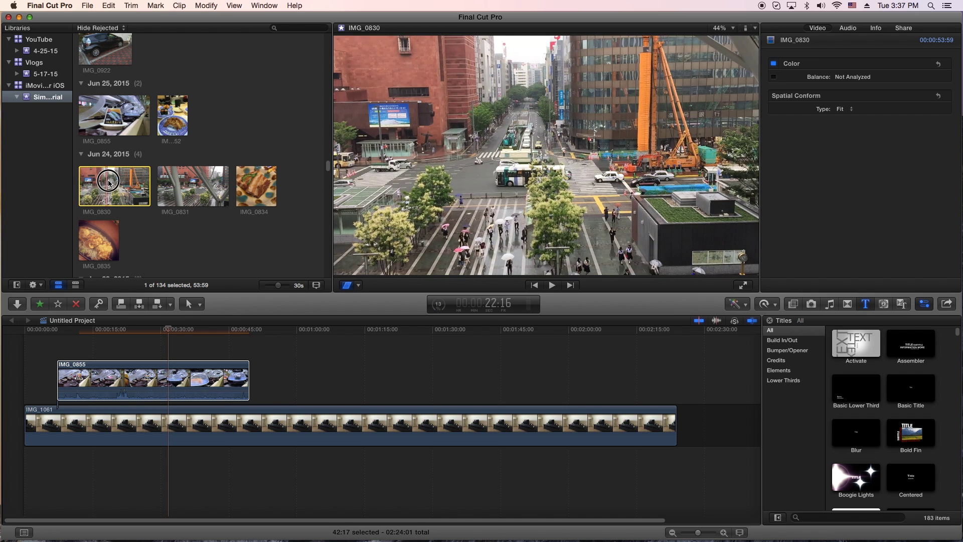
drag(74, 331, 59, 339)
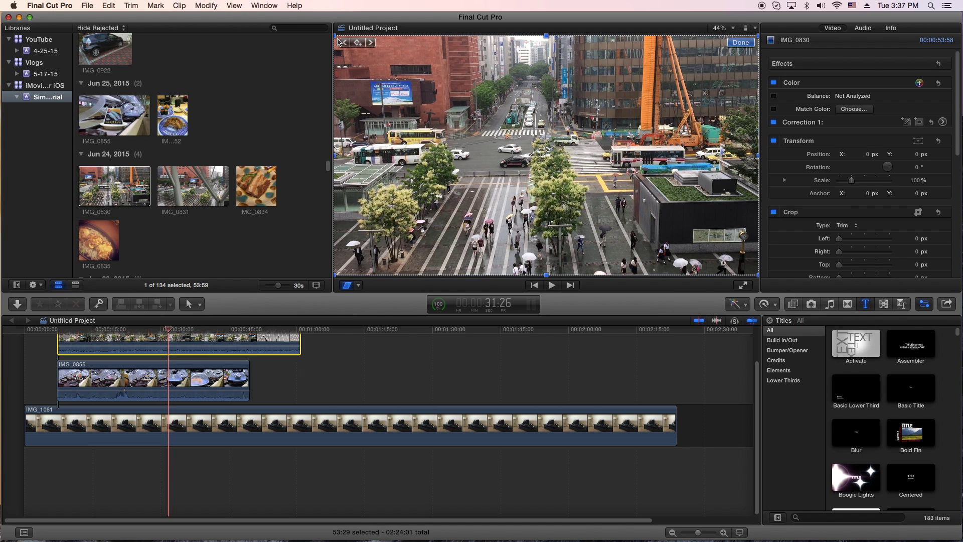
Step: Corner-pin the IMG_0830 street clip onto the gamepad screen beside the TV
drag(336, 38, 465, 120)
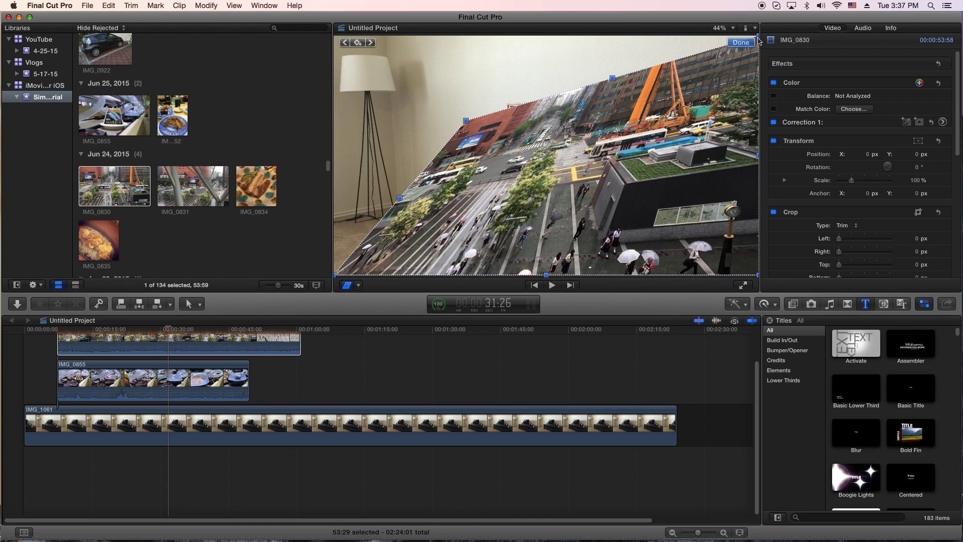
drag(757, 36, 669, 179)
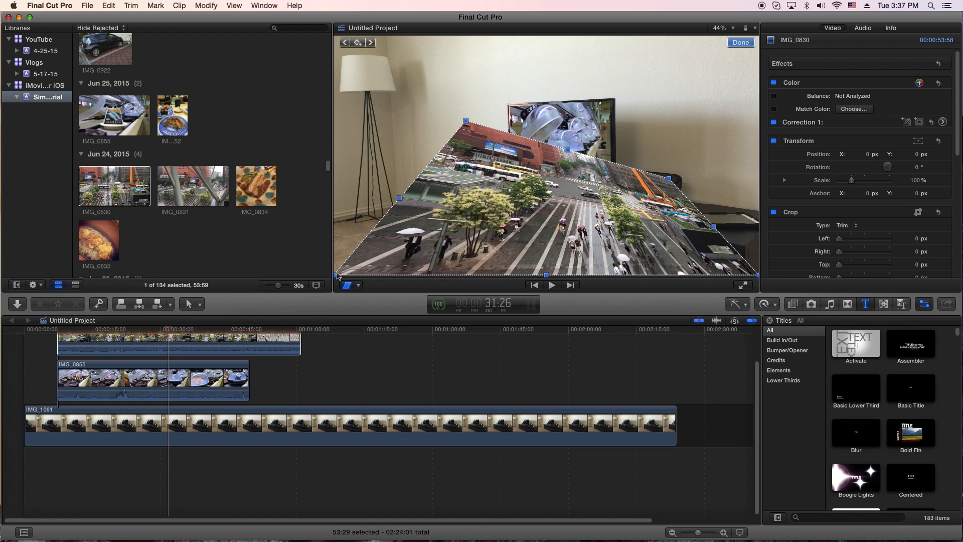
drag(337, 276, 589, 229)
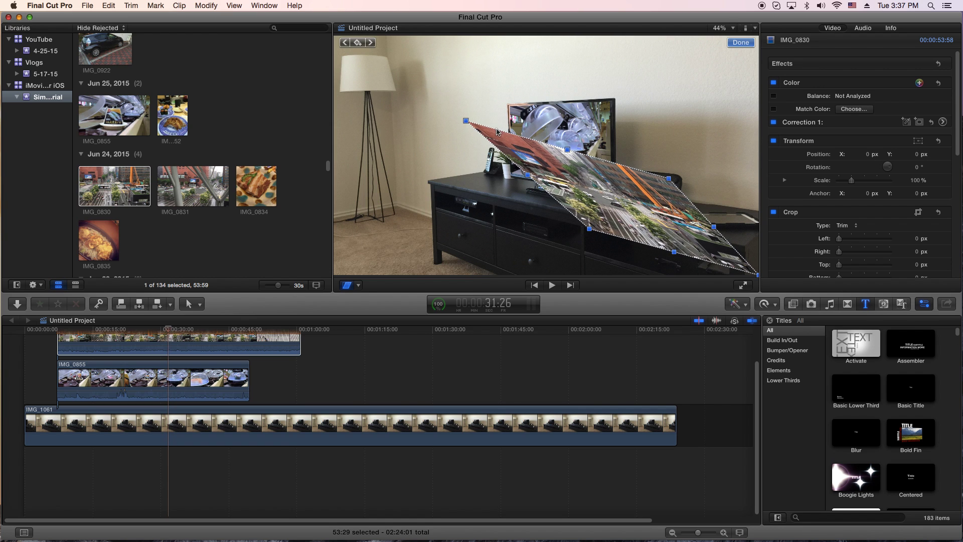
drag(466, 124, 638, 177)
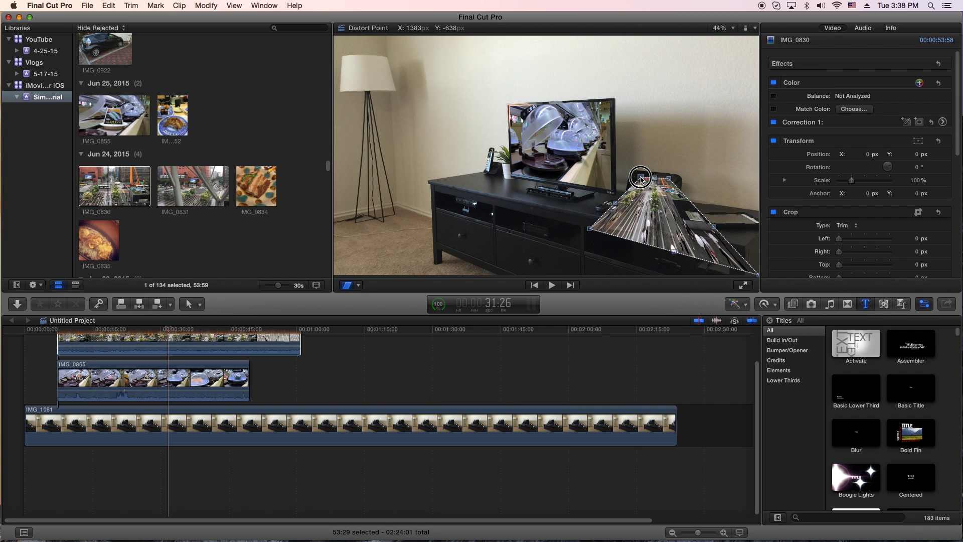
click(759, 275)
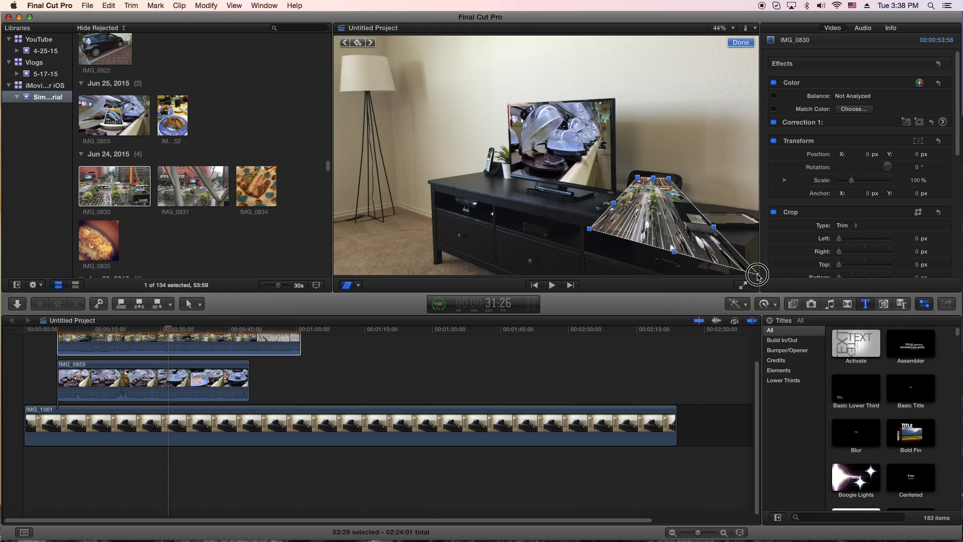
drag(757, 275, 668, 179)
drag(593, 229, 644, 191)
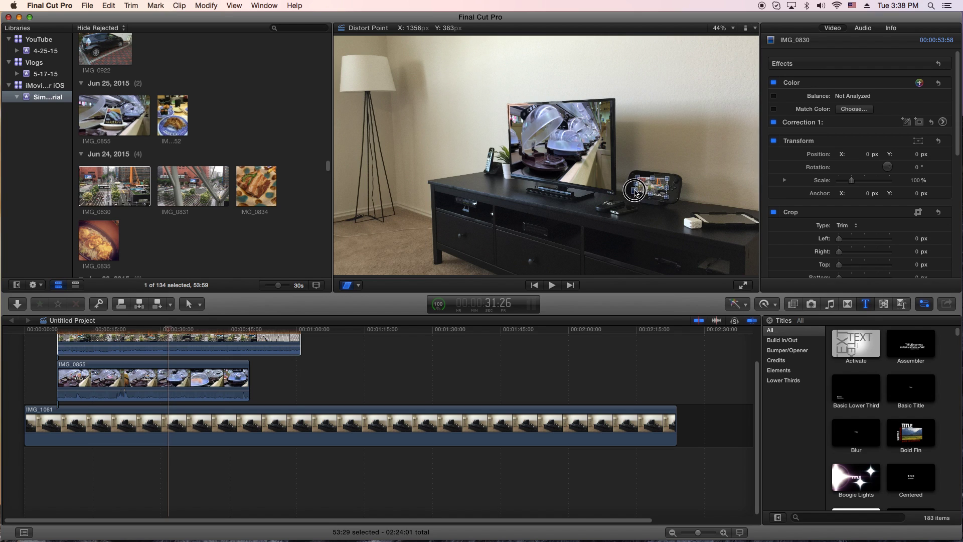
mouse_move(634, 191)
mouse_down()
mouse_move(668, 199)
mouse_move(639, 182)
mouse_up()
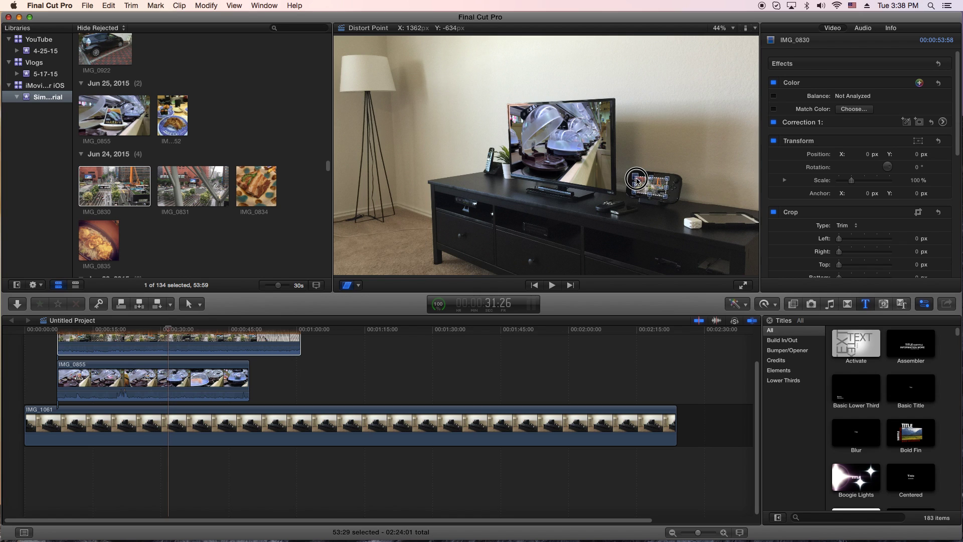
mouse_move(638, 179)
mouse_down()
mouse_move(637, 196)
mouse_move(645, 180)
mouse_move(637, 178)
mouse_up()
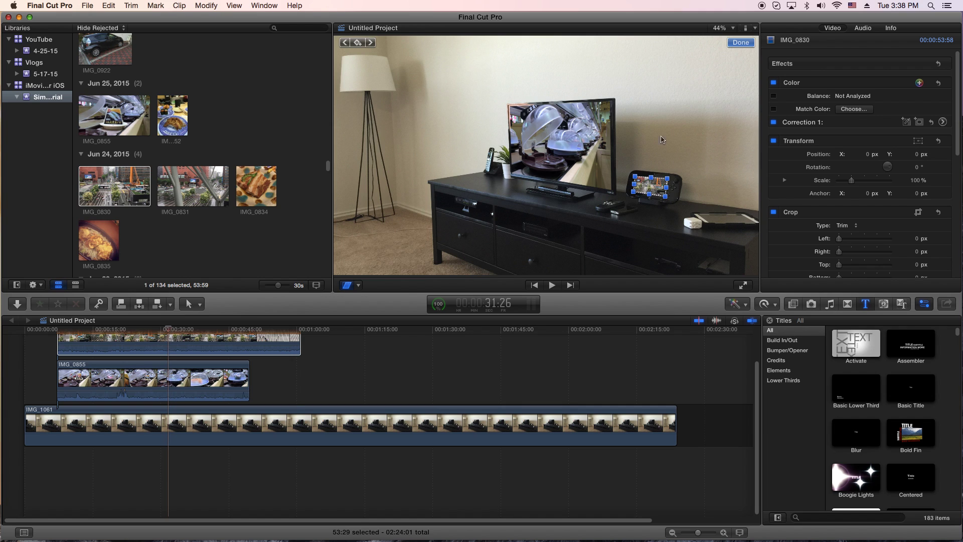
Step: Reselect the street clip, restore its Distort controls, and refine its corners on the gamepad screen
click(740, 43)
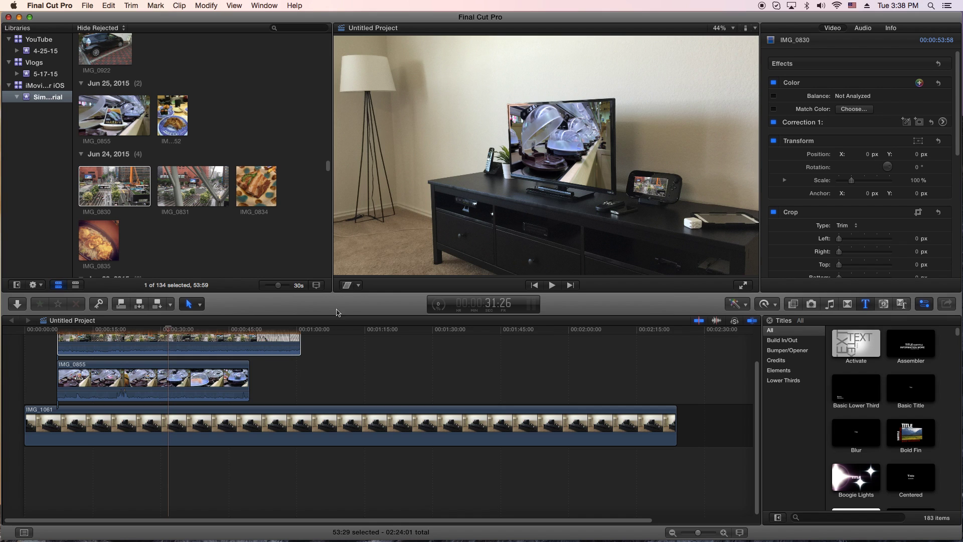
click(186, 345)
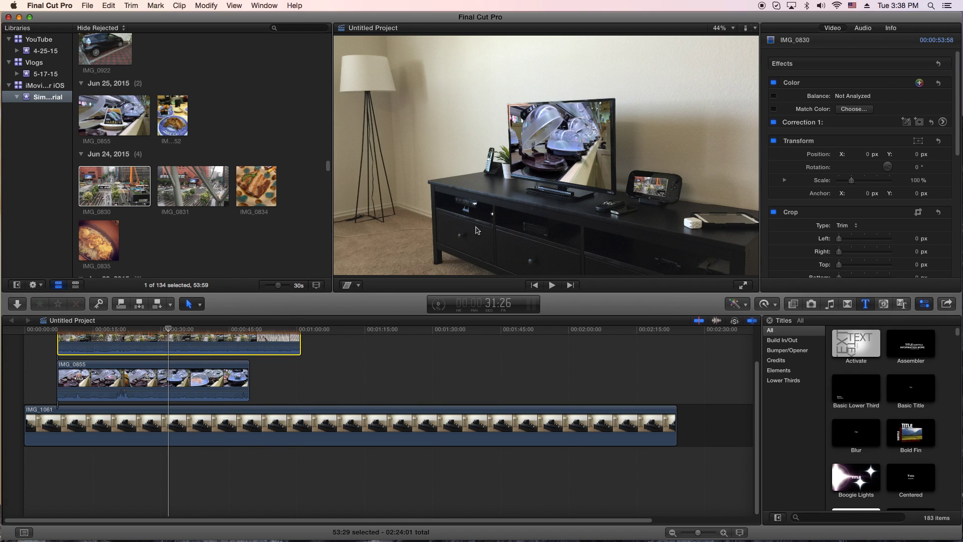
click(348, 284)
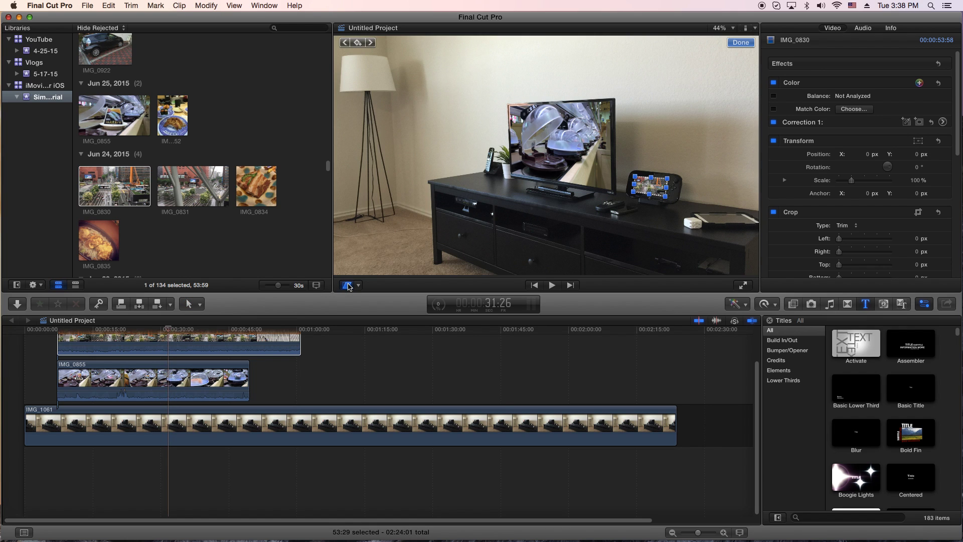
click(172, 327)
drag(669, 182, 638, 178)
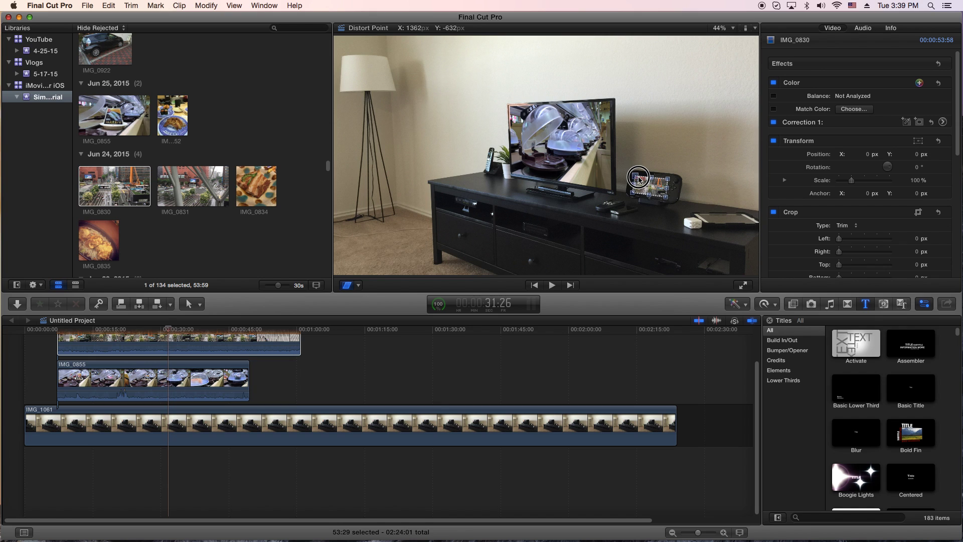
drag(639, 178, 637, 177)
Step: Finish the gamepad distortion, return near the start, and open Background Tasks to check rendering
click(735, 43)
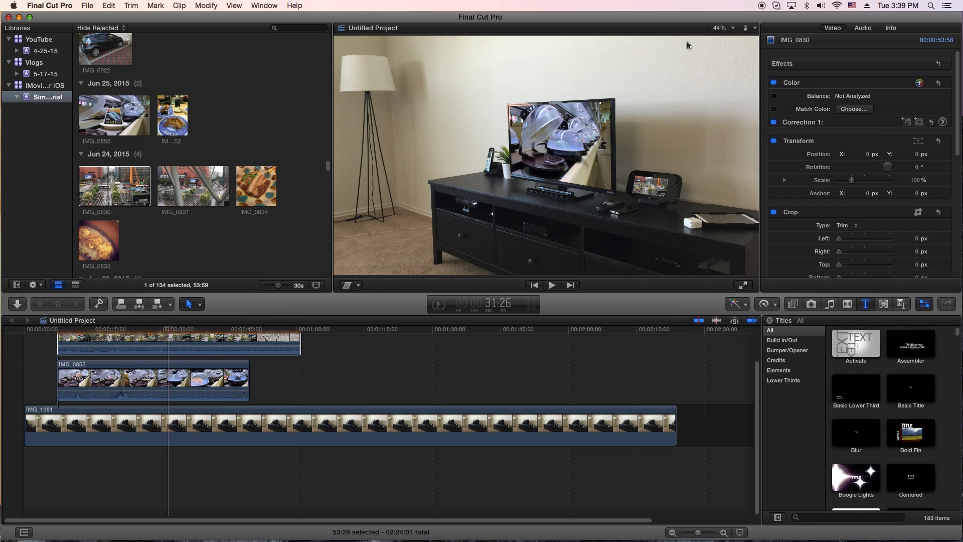
click(172, 335)
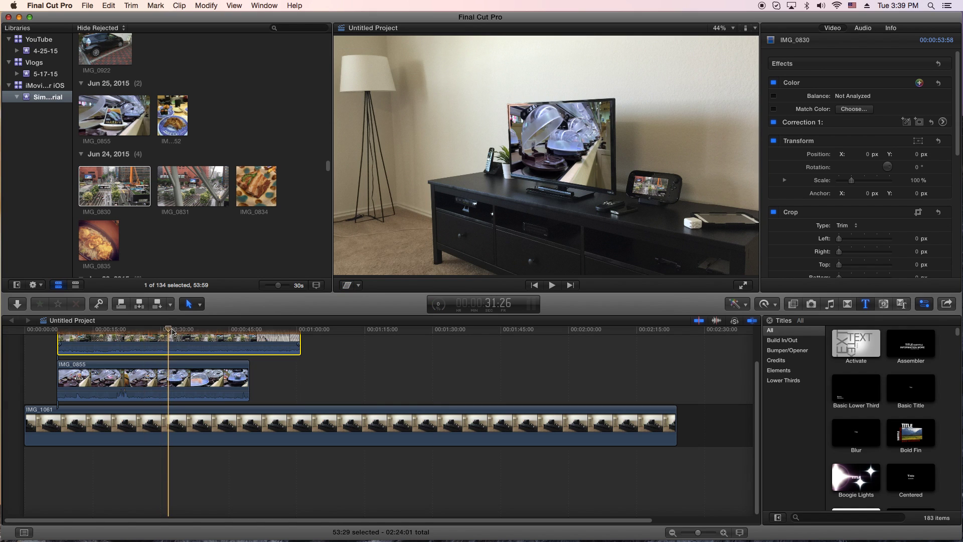
drag(168, 333, 57, 332)
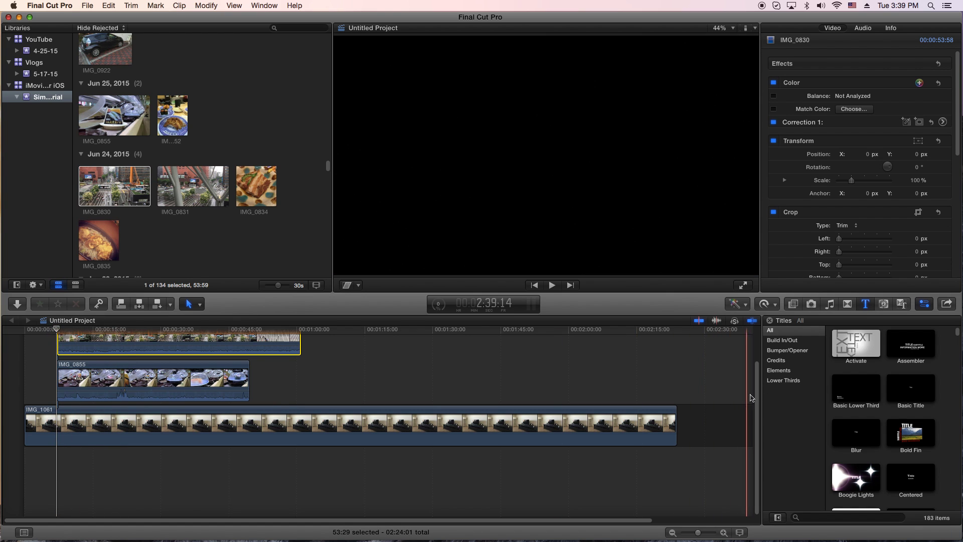
scroll(756, 389, up, 3)
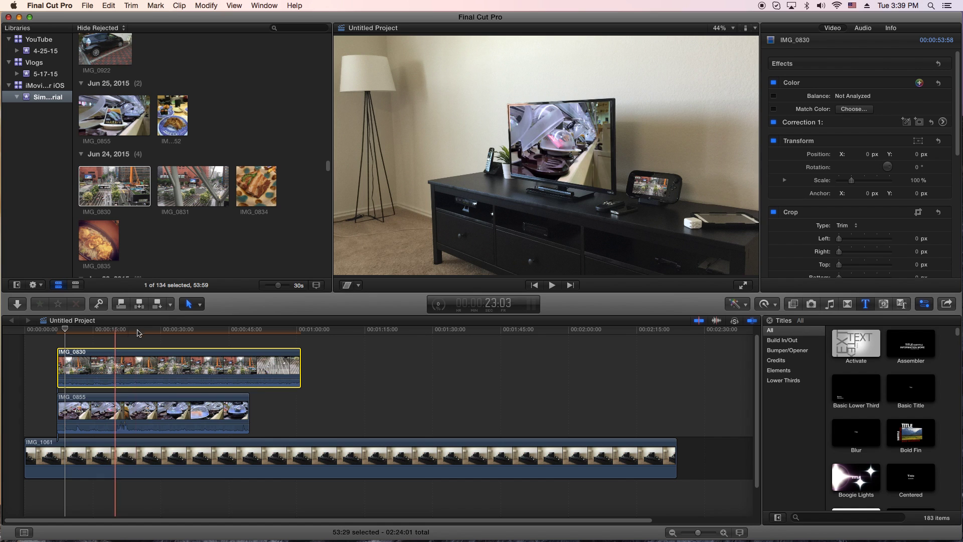
click(438, 306)
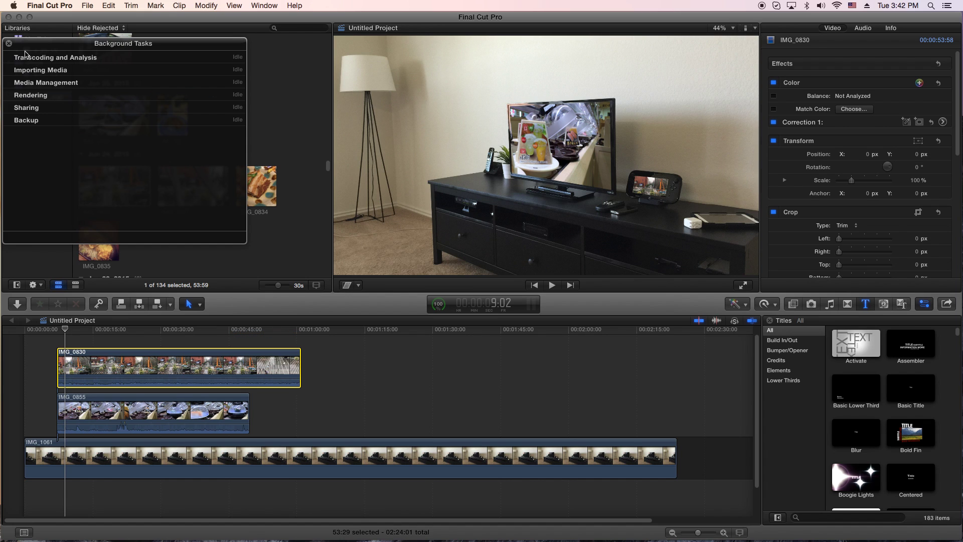
Step: Close Background Tasks and play the composite with footage on the TV and gamepad
click(9, 45)
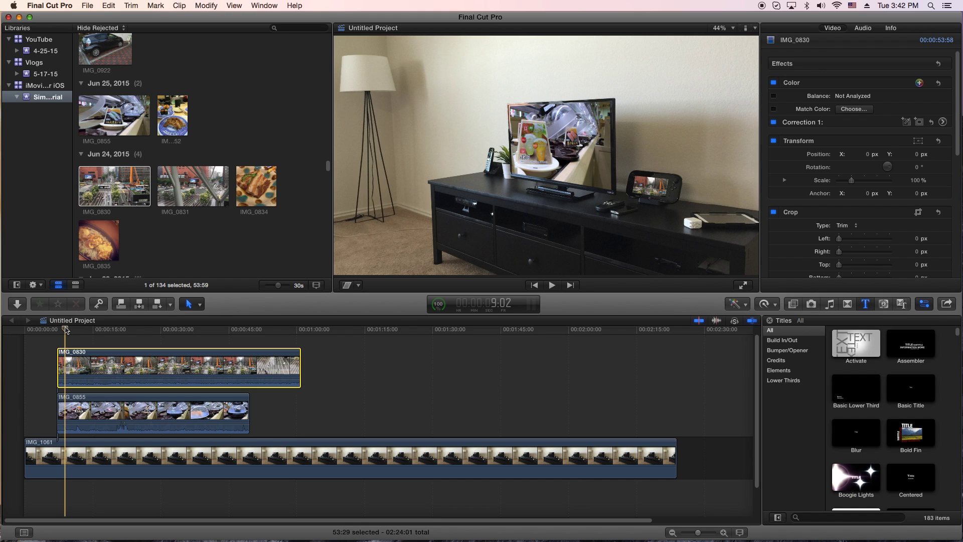
key(space)
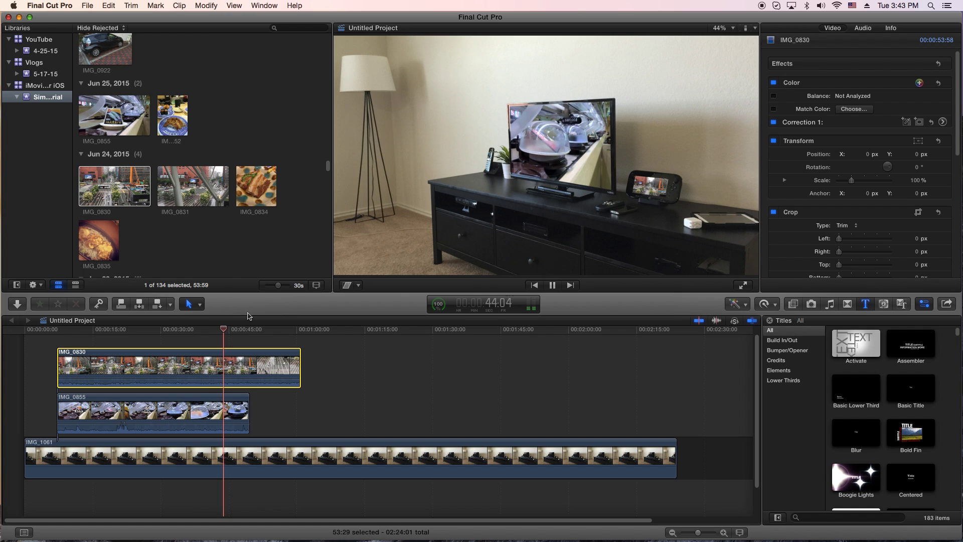
key(space)
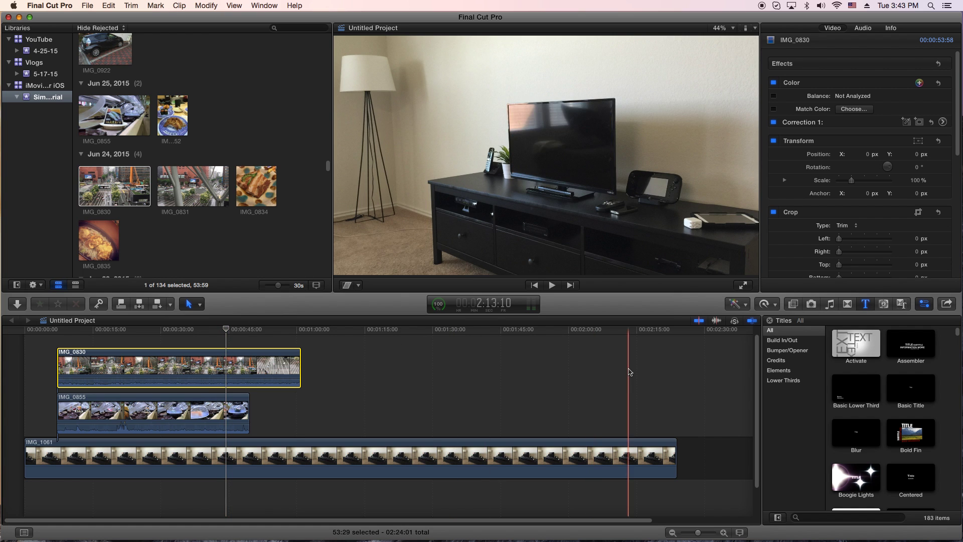
Step: Connect another IMG_0830 clip on top and start distorting its corners toward the TV stand
scroll(753, 387, up, 1)
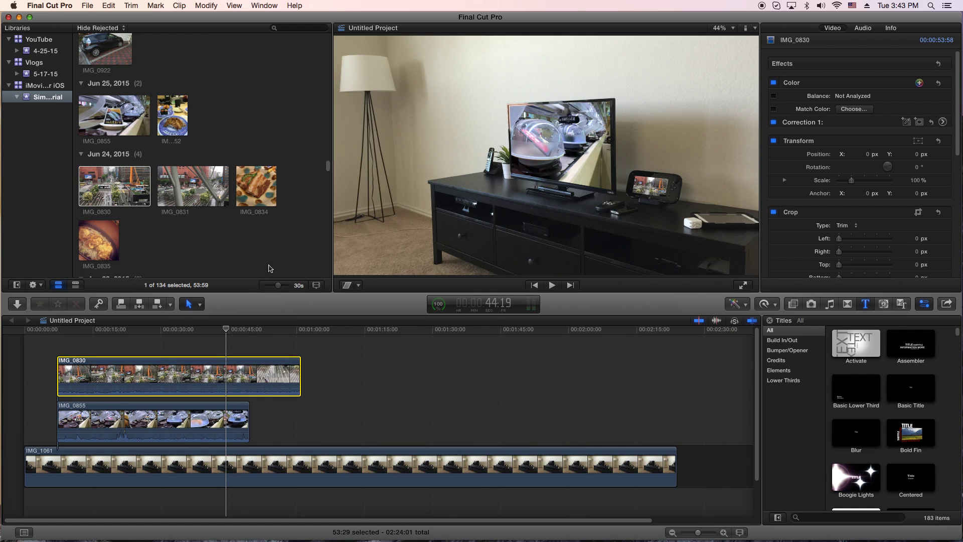
drag(133, 194, 87, 342)
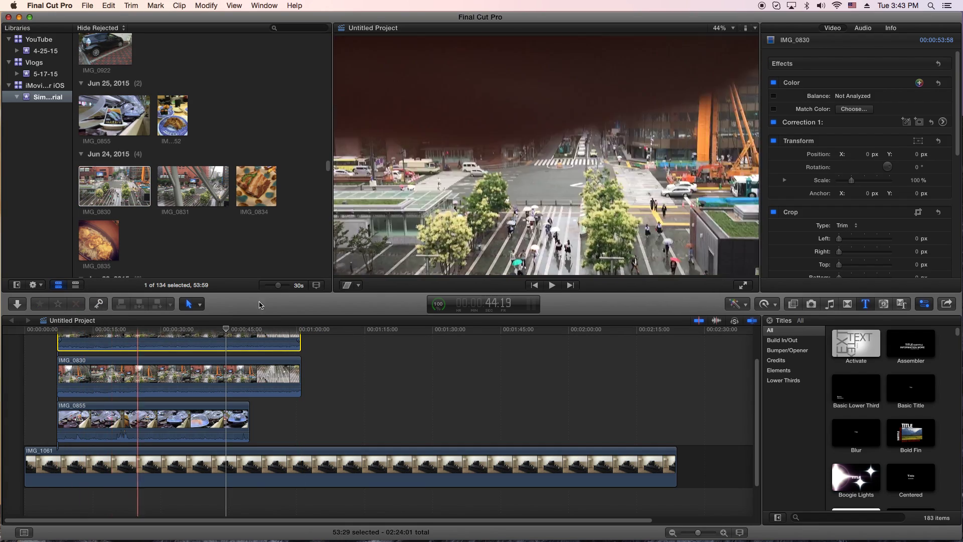
click(347, 286)
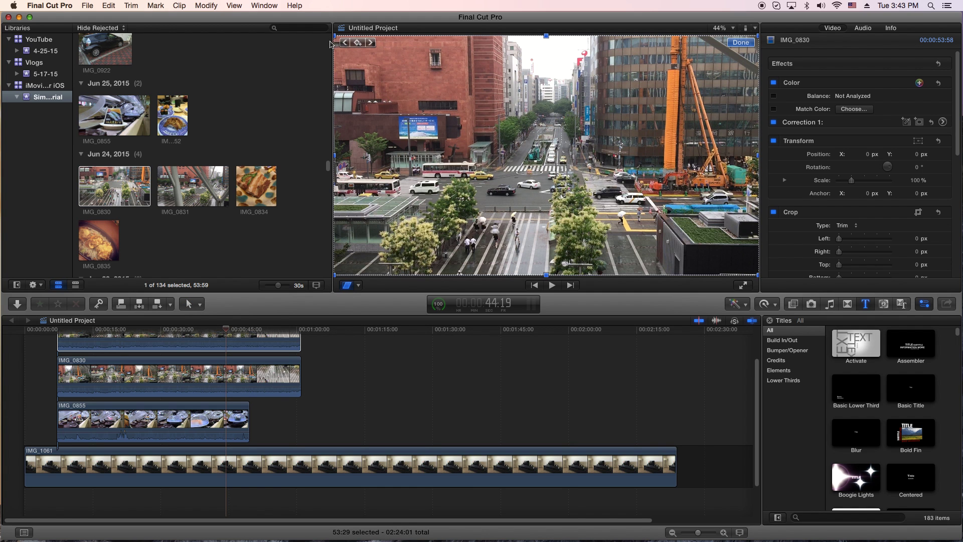
drag(329, 44, 439, 109)
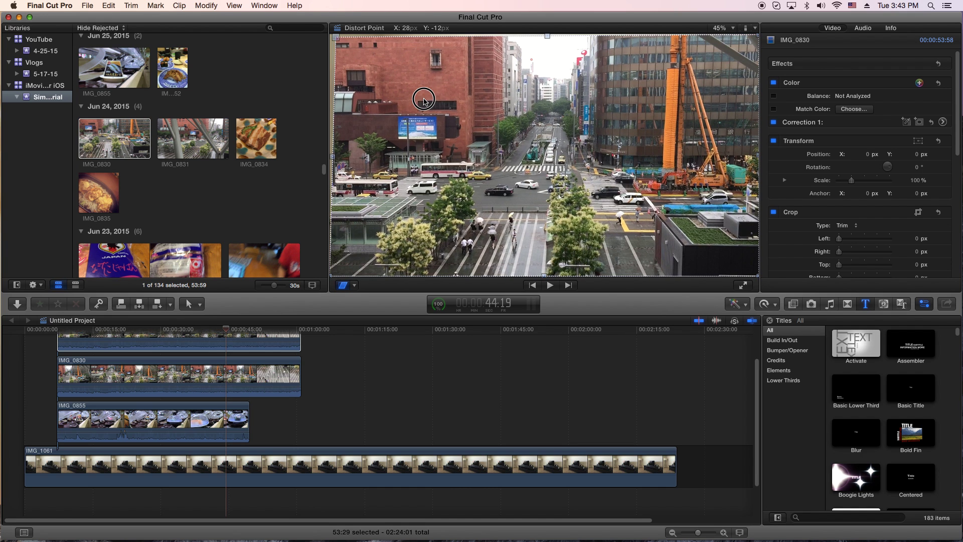
drag(331, 277, 476, 220)
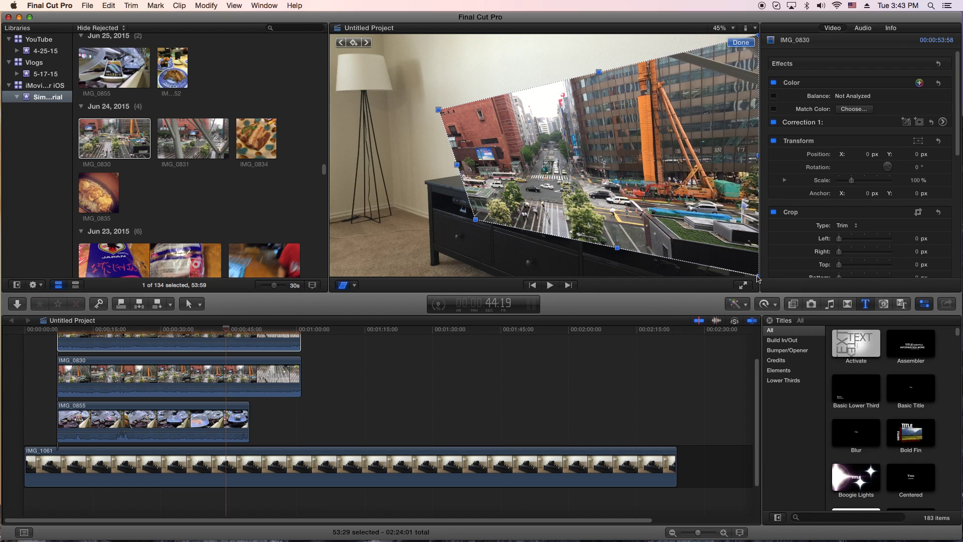
drag(758, 277, 641, 182)
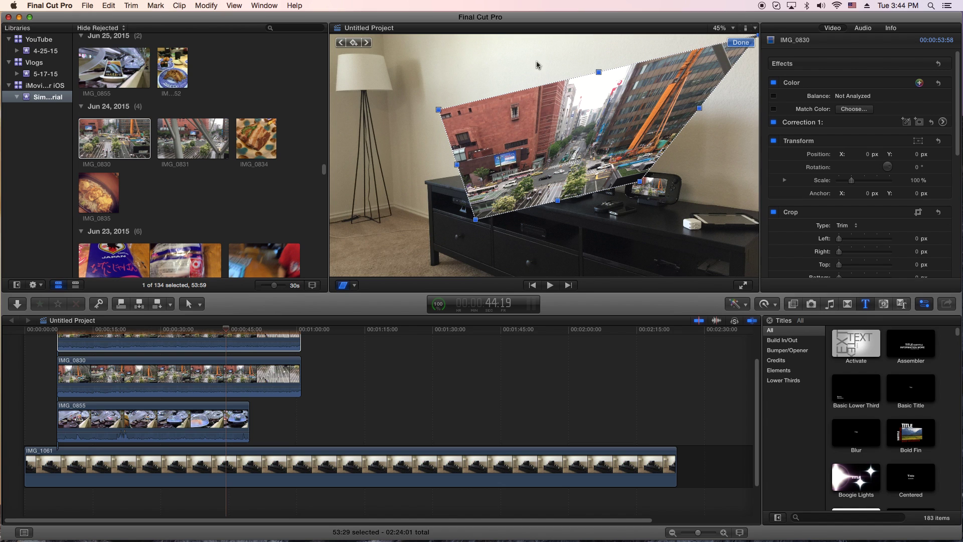
Step: Pin the new IMG_0830 clip's corners flat onto the tablet beside the gamepad
drag(441, 109, 577, 95)
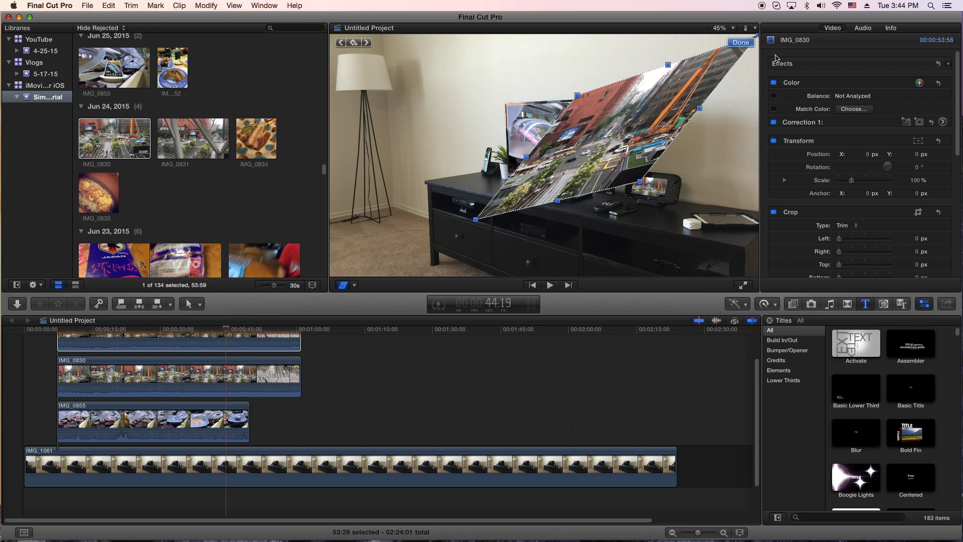
drag(758, 35, 677, 83)
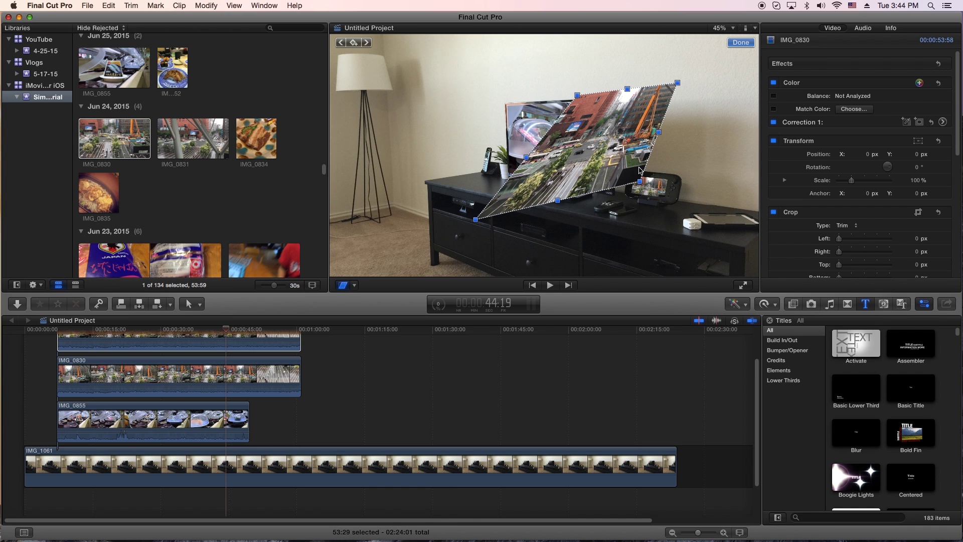
drag(640, 182, 721, 212)
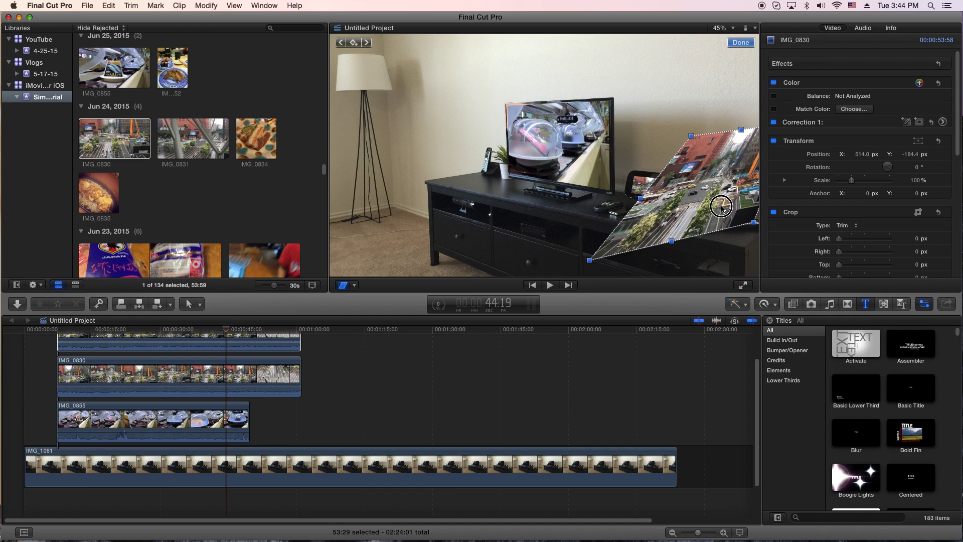
drag(590, 260, 708, 225)
drag(698, 140, 698, 213)
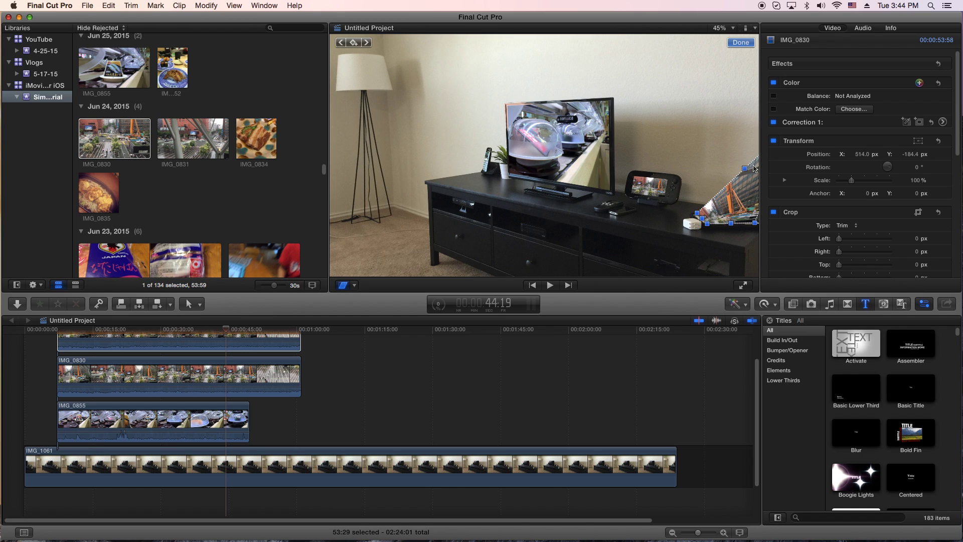
drag(752, 169, 711, 165)
drag(752, 127, 723, 223)
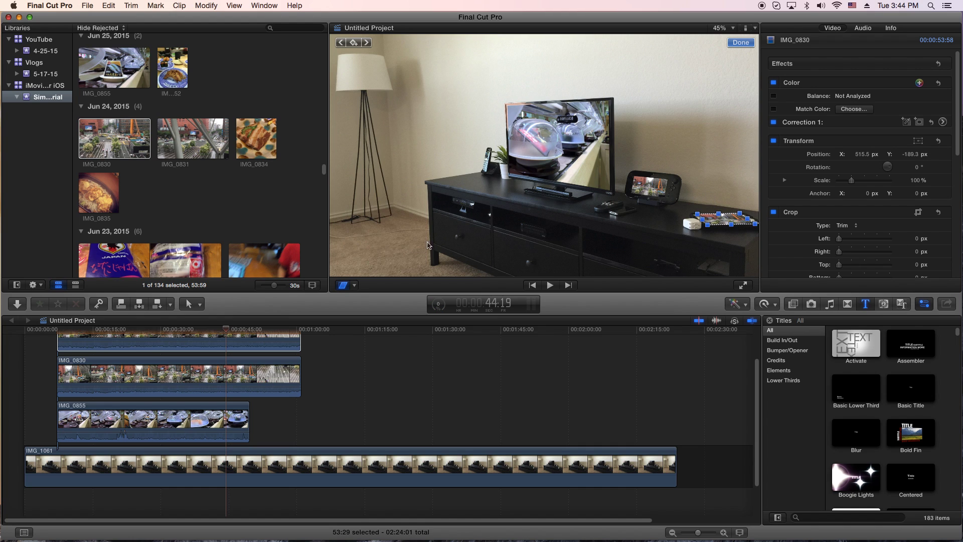
Step: Confirm the tablet distortion, then play the composite with footage on the TV, gamepad and tablet, and stop
click(737, 44)
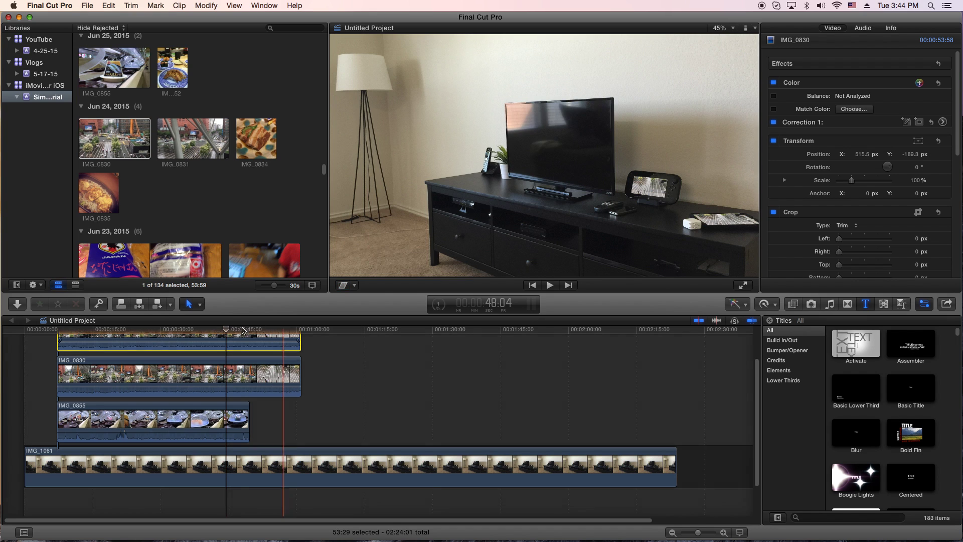
click(203, 331)
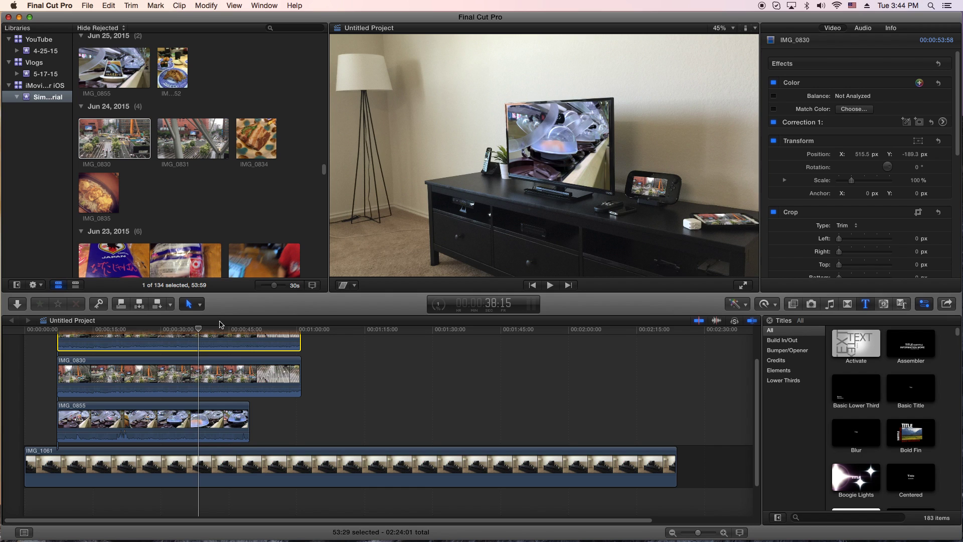
key(space)
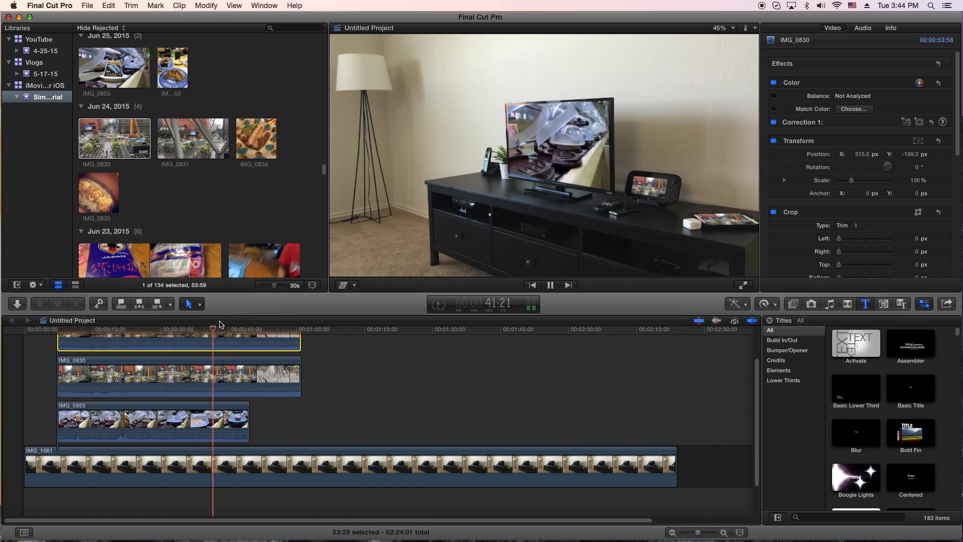
key(space)
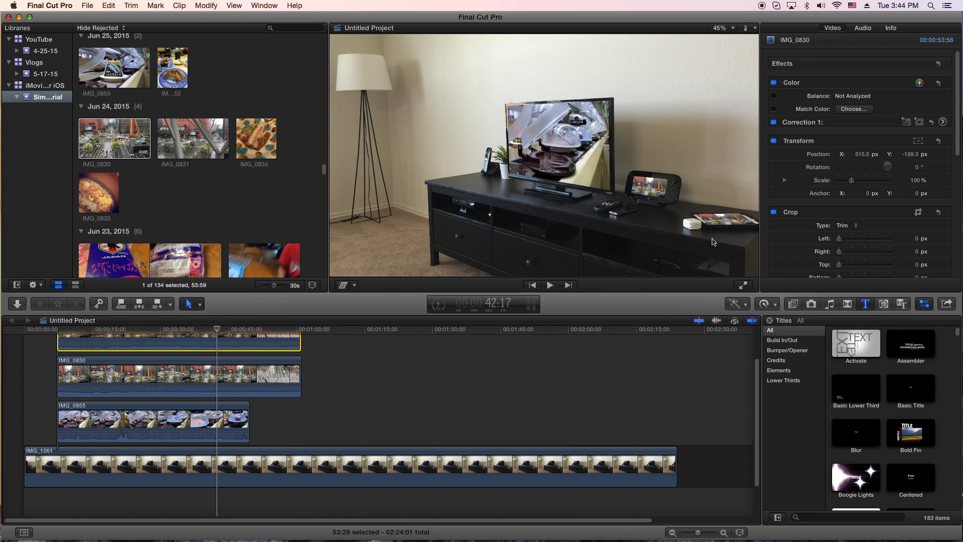